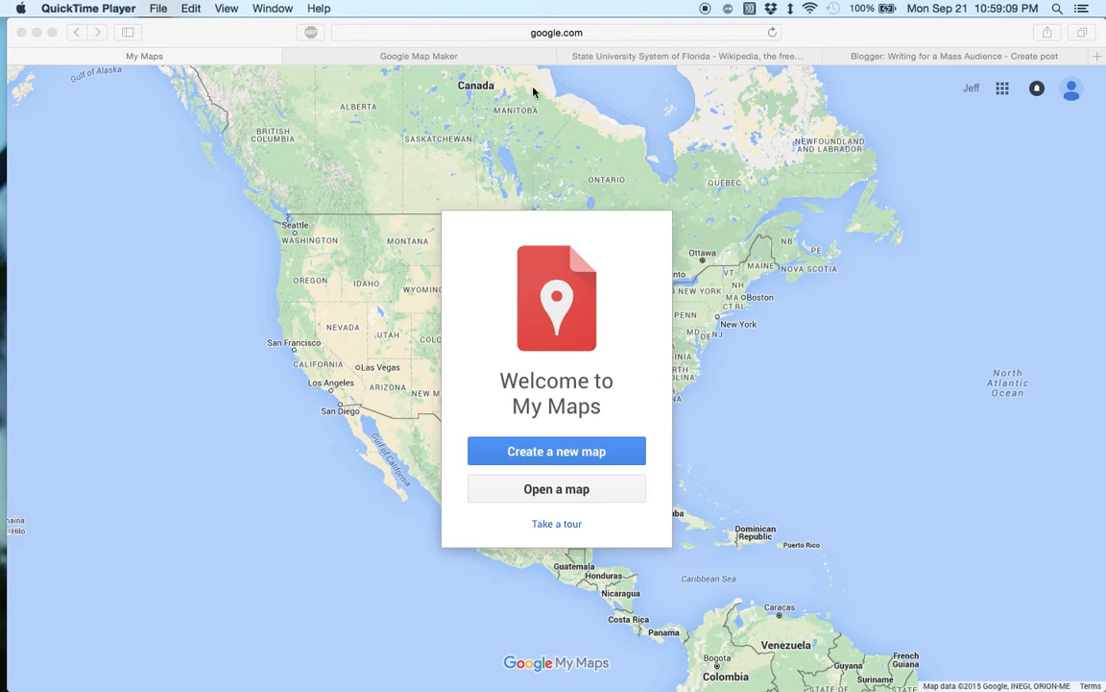
Step: Look over Google Map Maker with its introduction dialog dismissed, and close that page
click(472, 57)
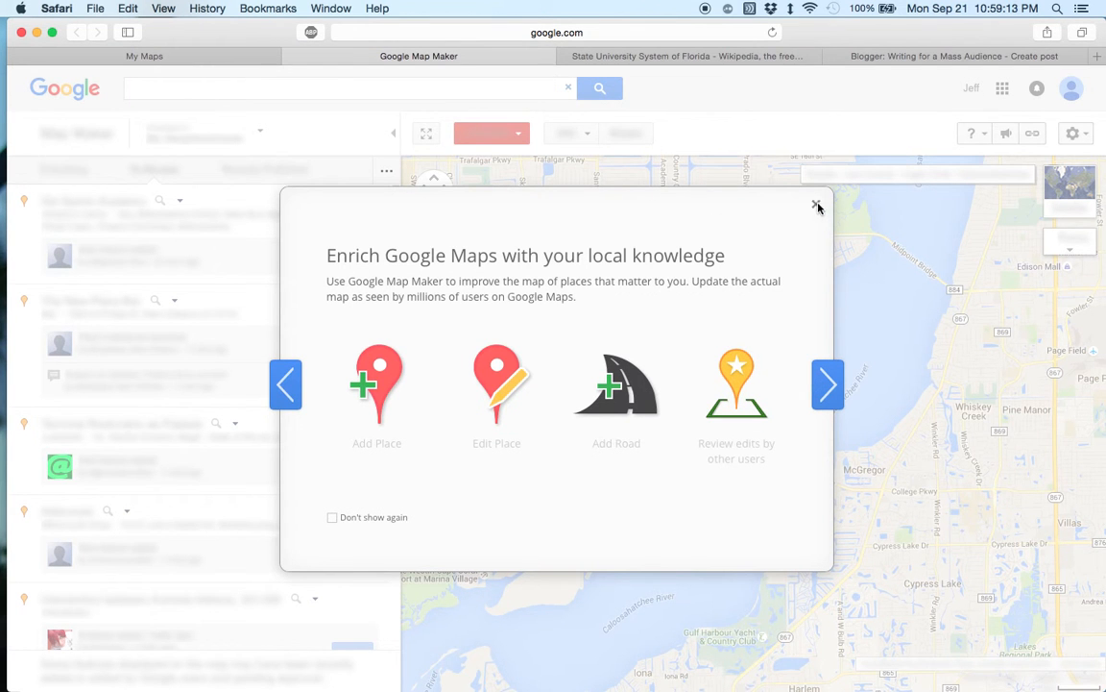
click(816, 207)
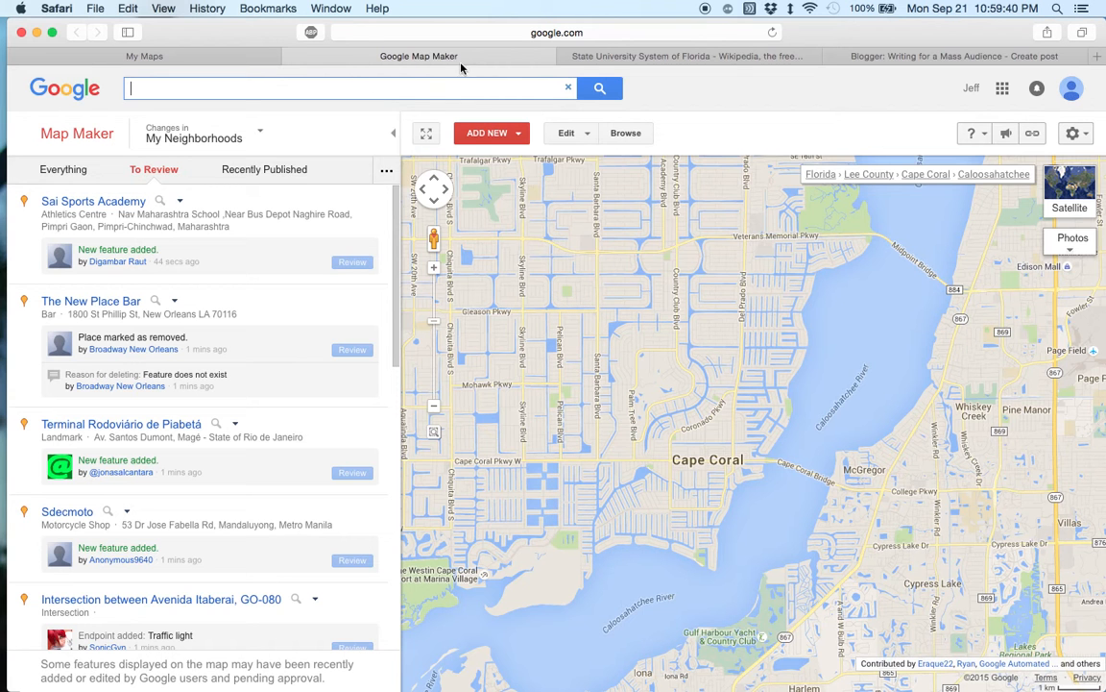
click(291, 56)
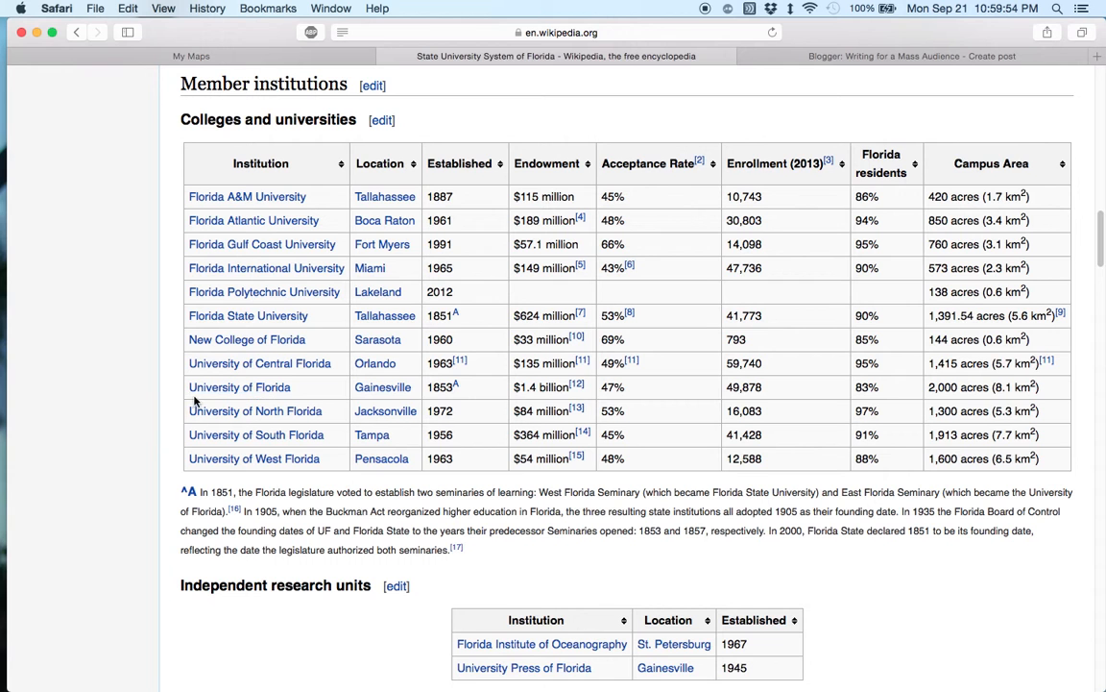
Step: Review Wikipedia's table of Florida state universities and the blank Blogger post, and return to My Maps
scroll(221, 403, up, 1)
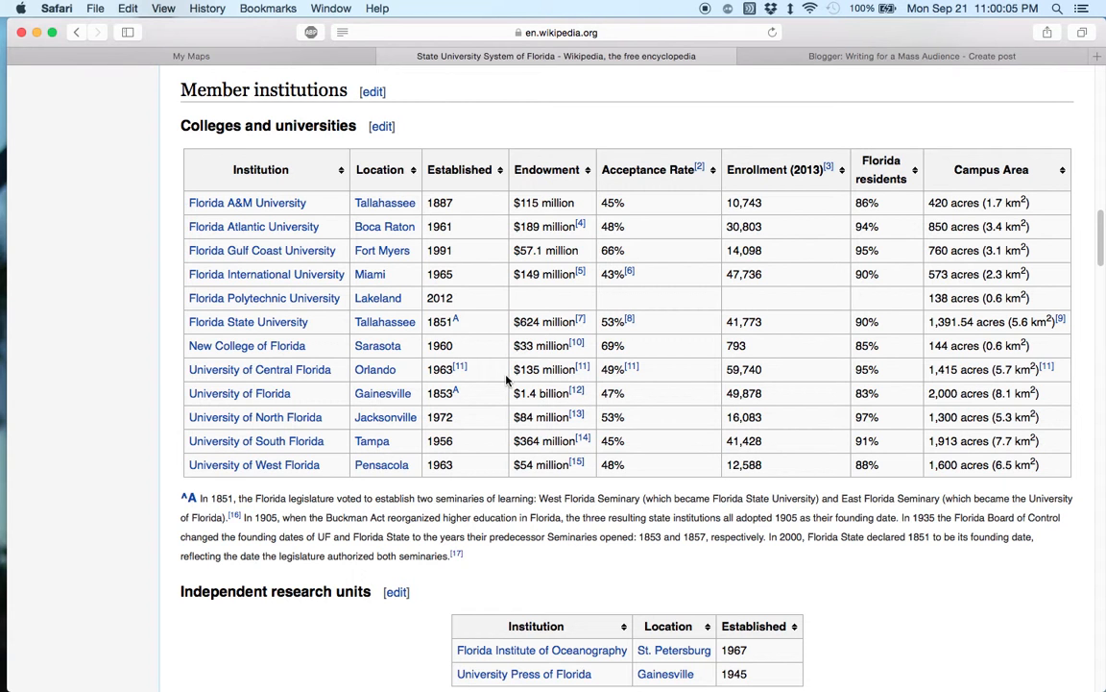
click(215, 58)
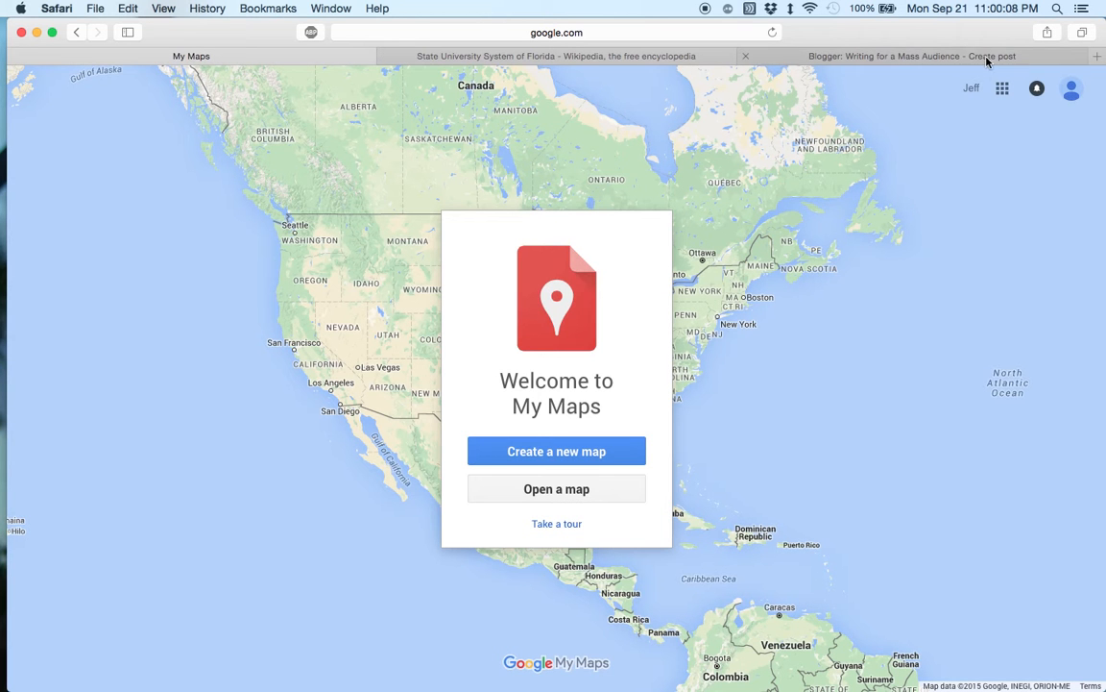
click(984, 59)
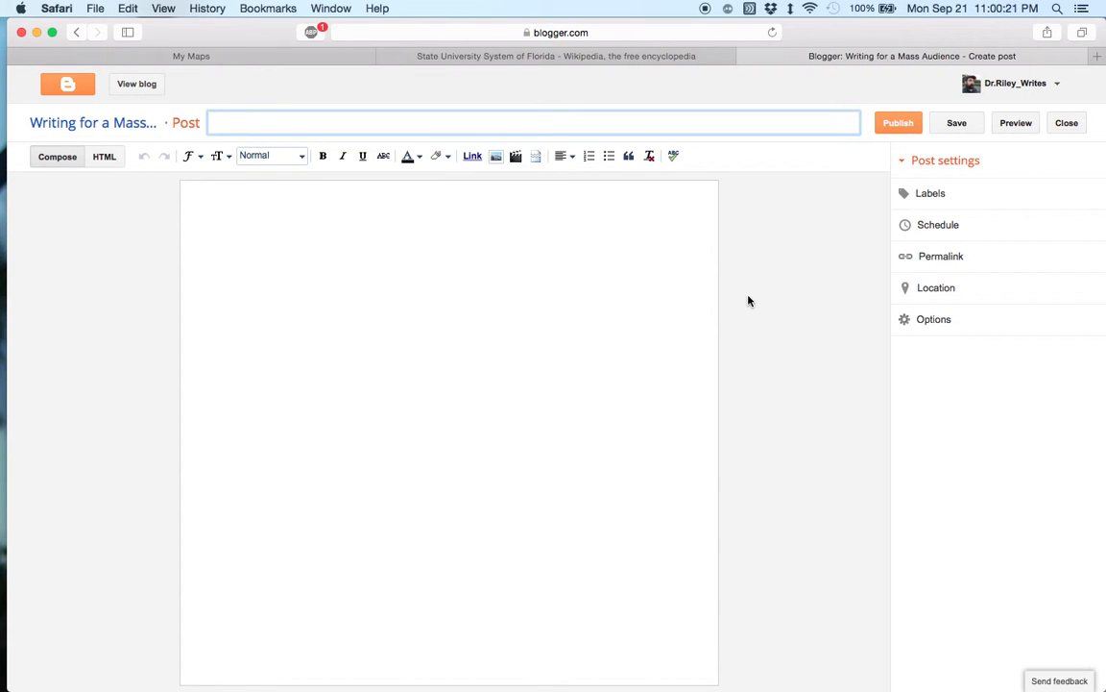
click(272, 56)
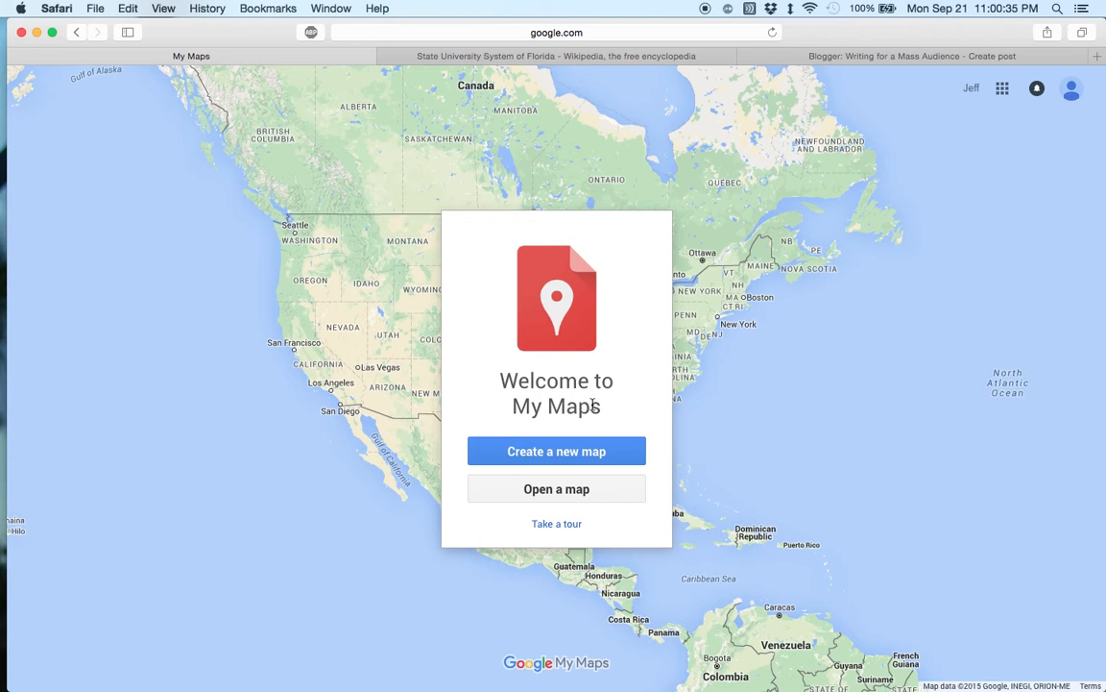
Step: Create a new map and enter "Colleges in the State University System, Florida" as its title
click(566, 453)
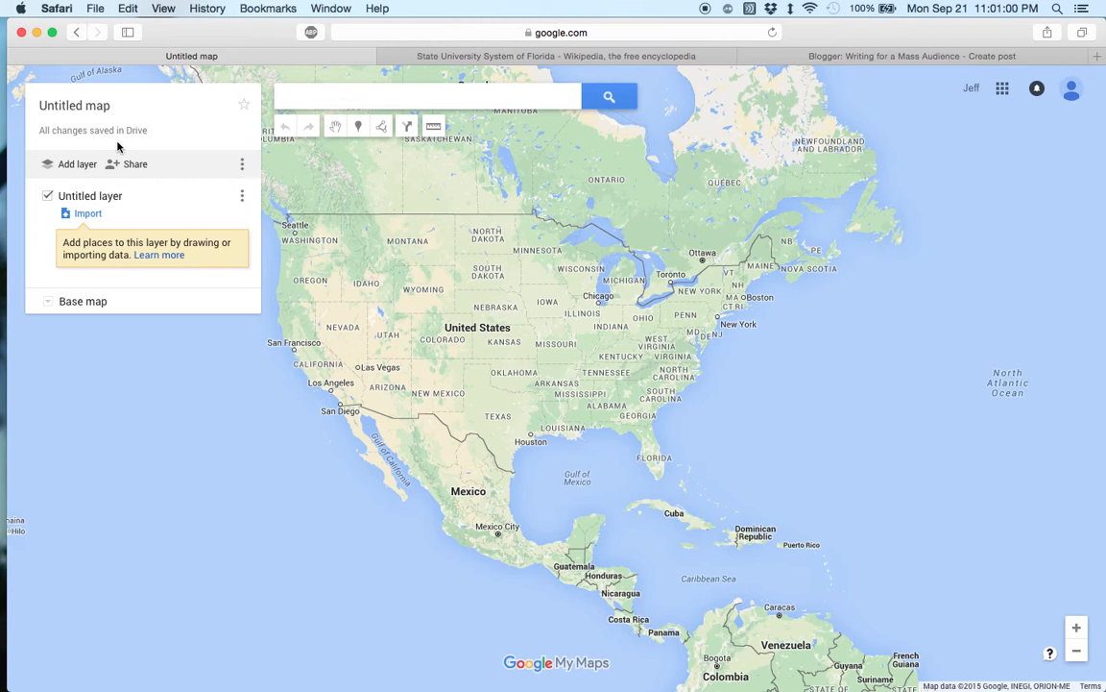
click(86, 111)
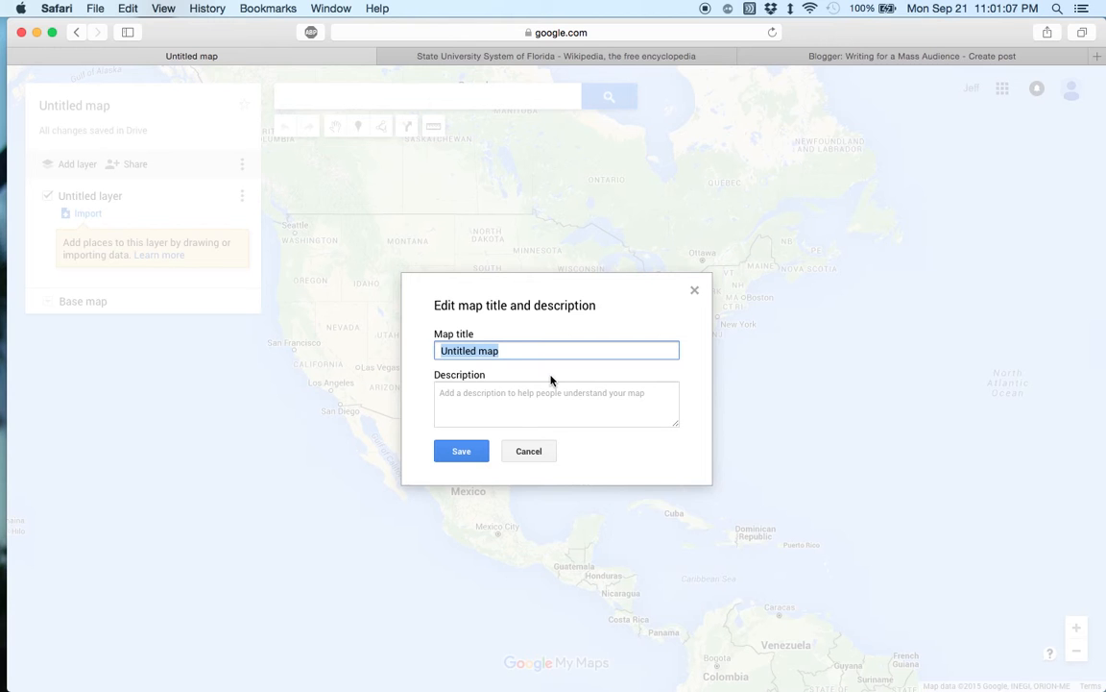
key(BackSpace)
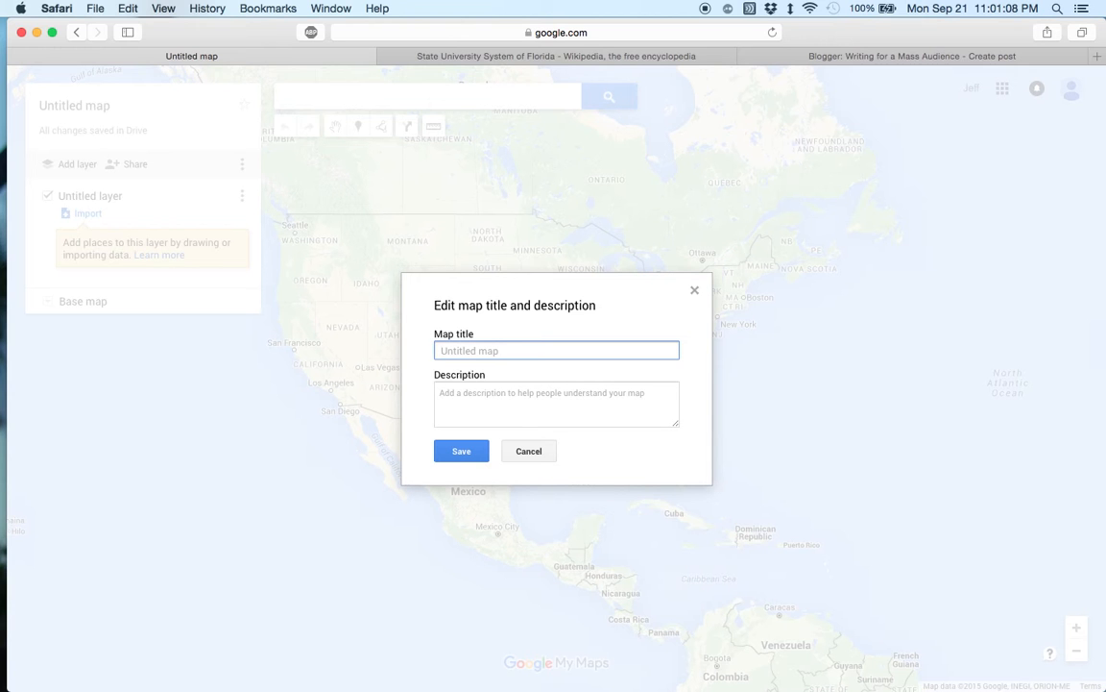
text(Colleges in the State UNivers)
key(BackSpace)
key(BackSpace)
key(BackSpace)
key(BackSpace)
key(BackSpace)
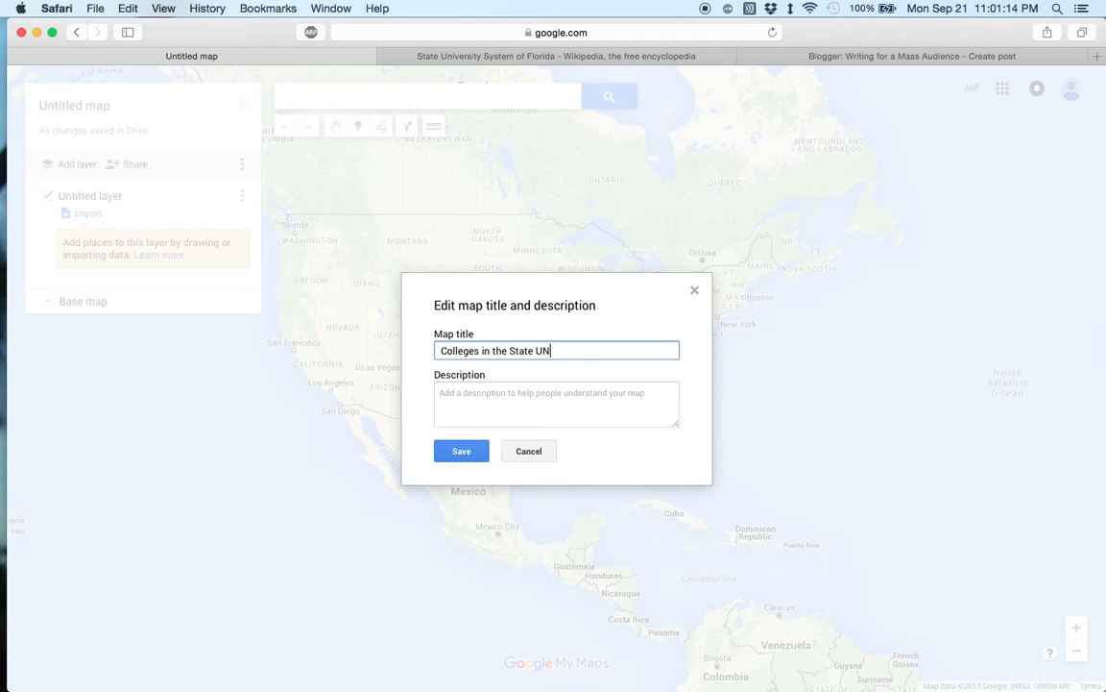
text(iversity System, Florida)
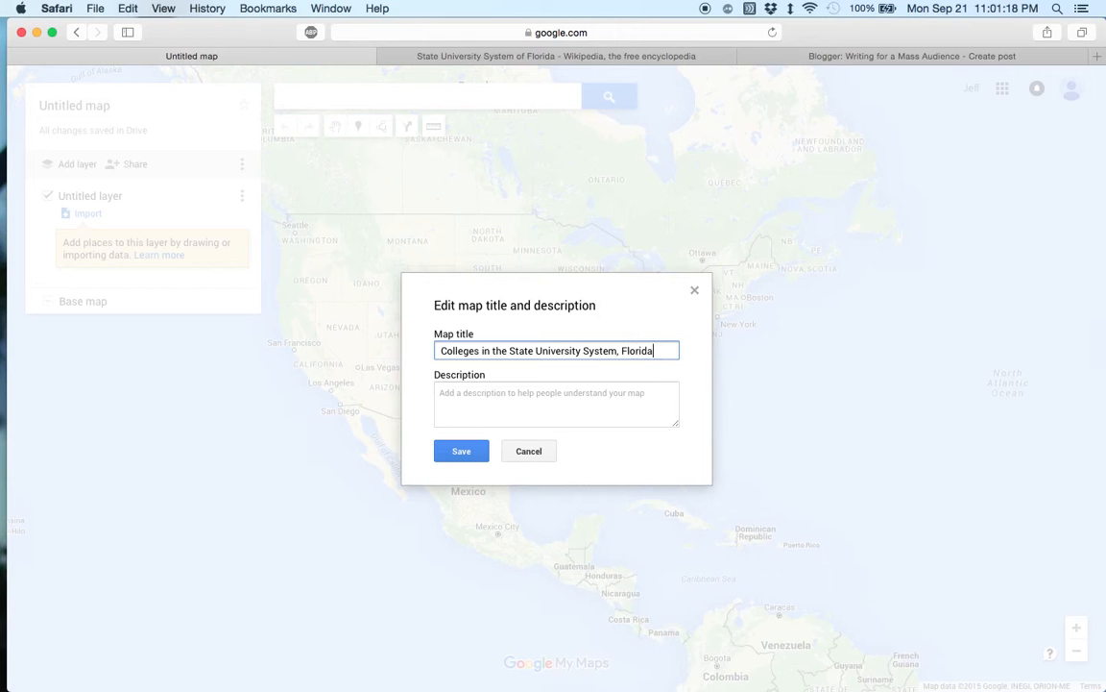
Step: Save the map with the description "This is a map covering the colleges and universities in the state of Florida, broken down by mascot and other information."
click(556, 405)
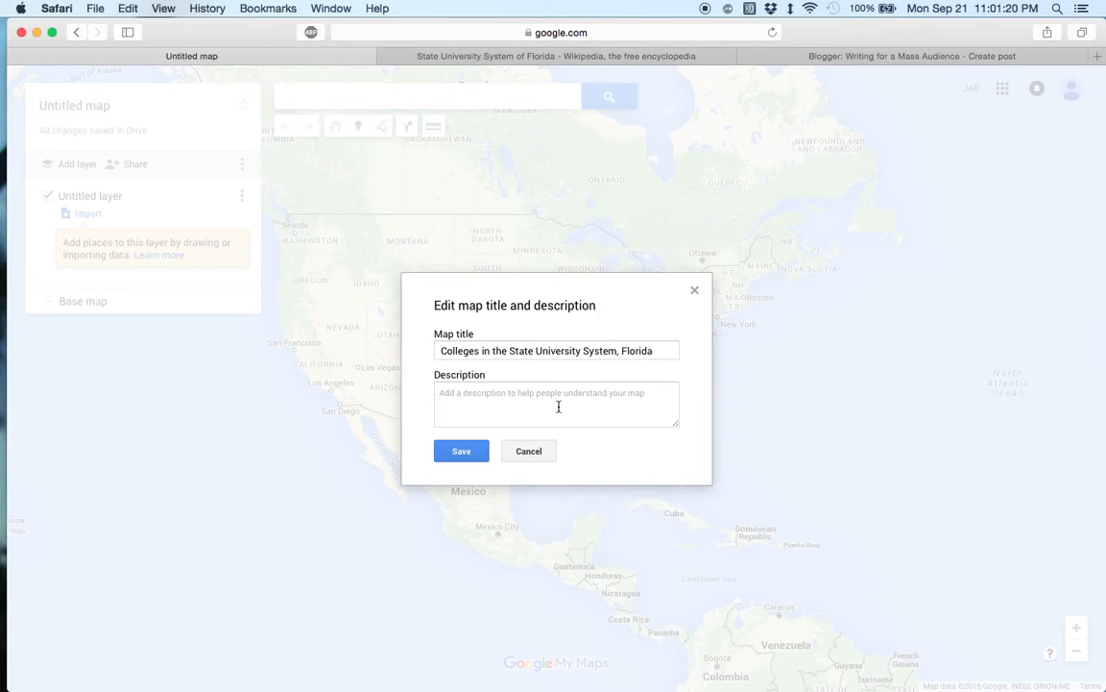
text(Thi)
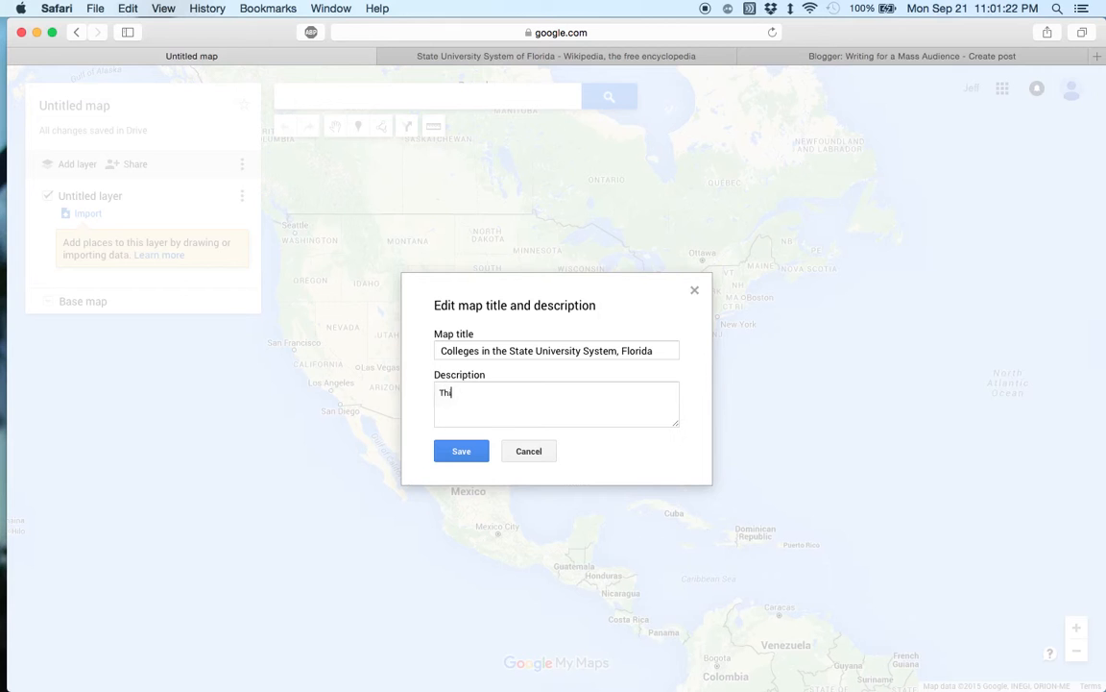
text(s is a map o)
text(opver)
key(BackSpace)
key(BackSpace)
text(ring the colleges and uni)
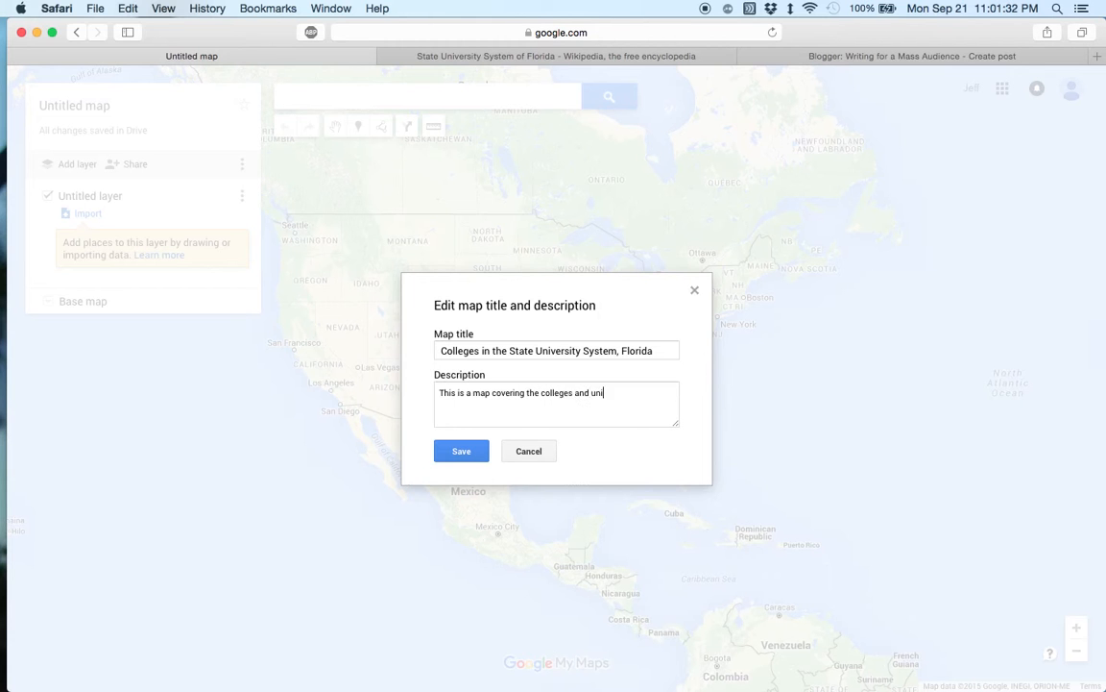
text(versities in the state of Florida)
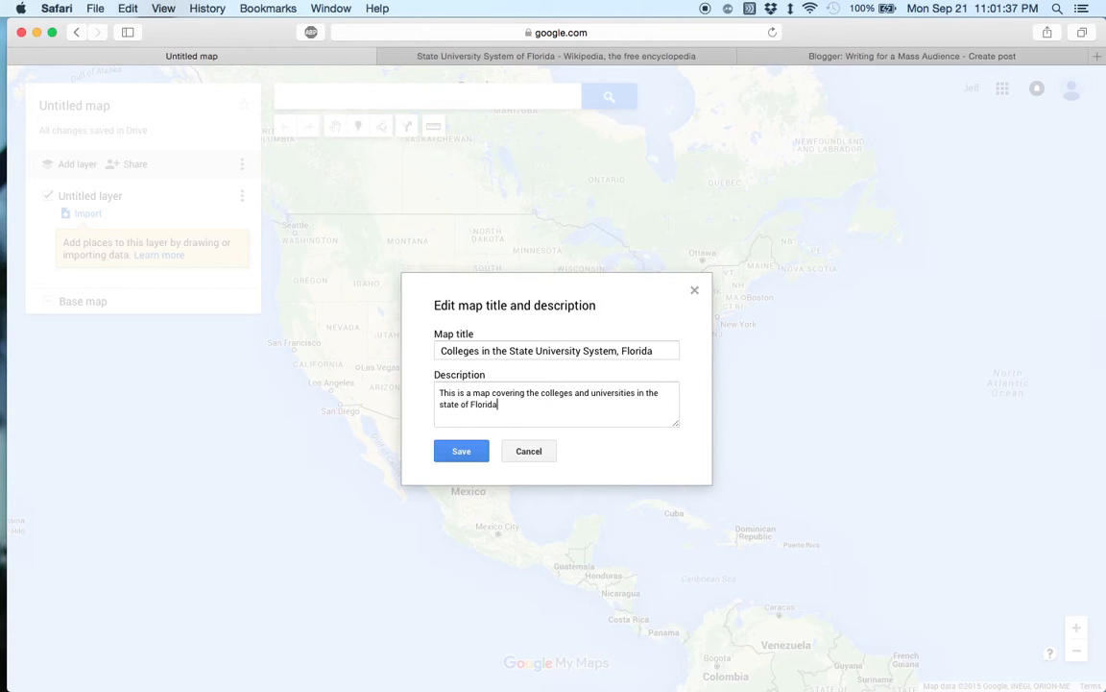
text(, broken down by mascot and other information.)
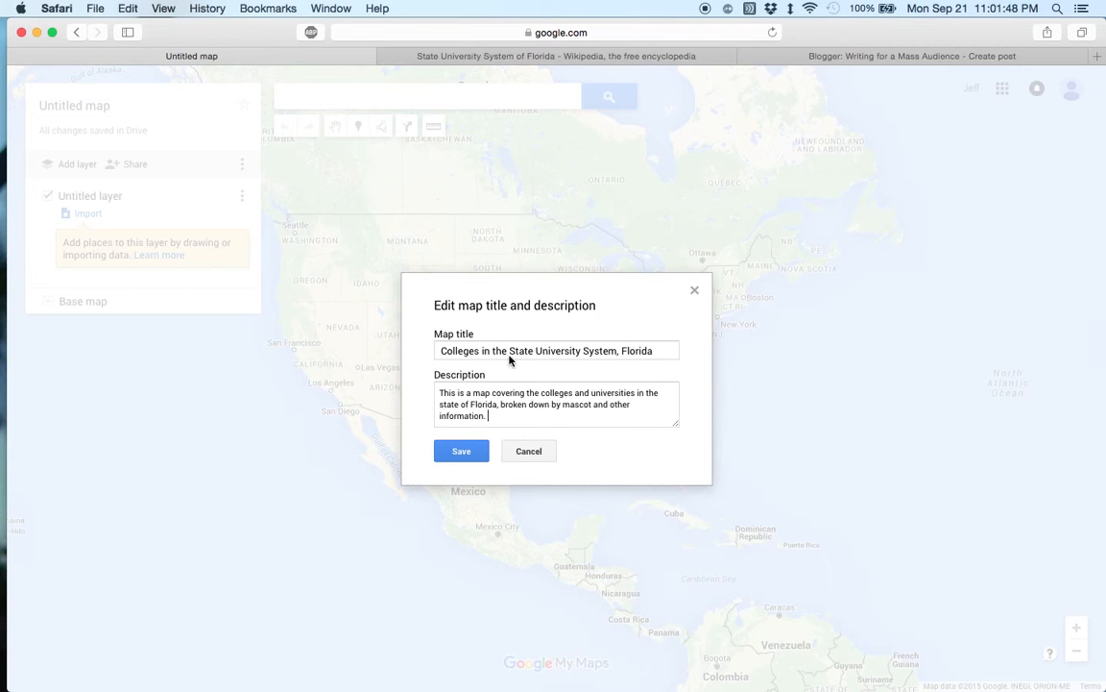
click(471, 455)
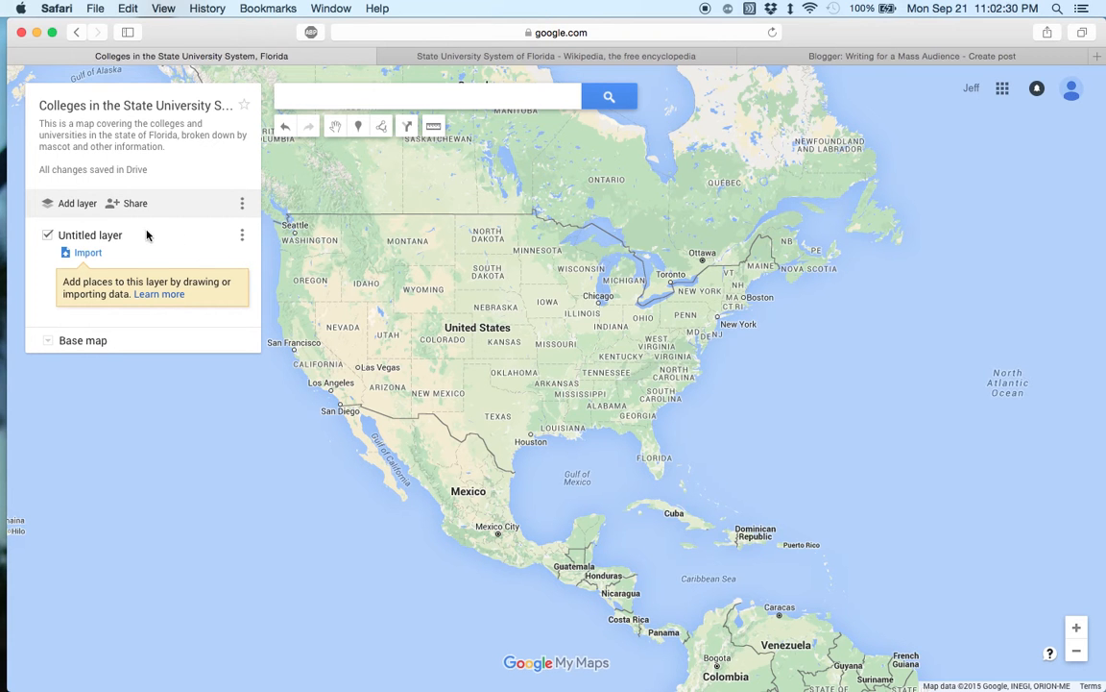
Step: Search for Florida Gulf Coast University and add the found place to the map's untitled layer
click(412, 95)
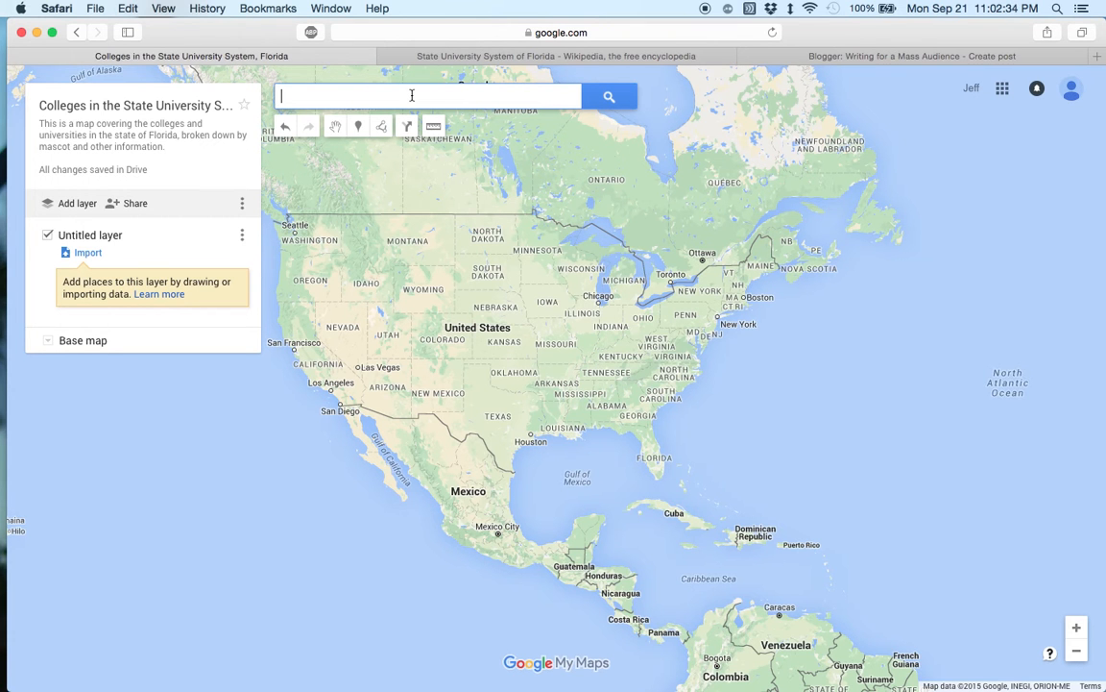
text(Florida )
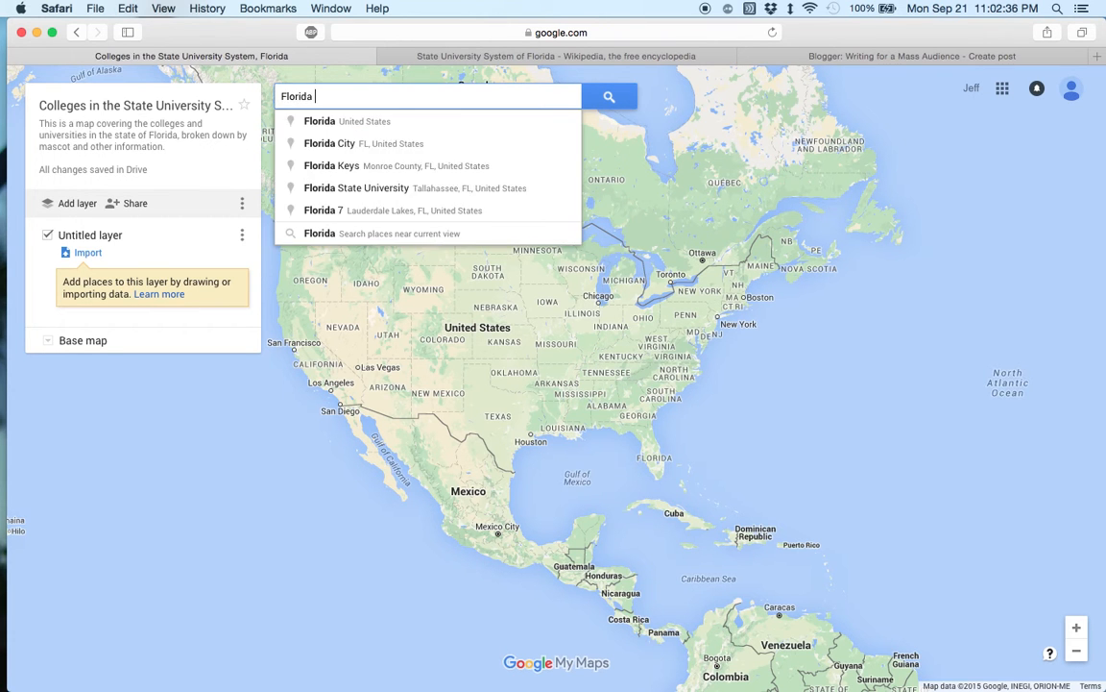
text(Gulf Coast U)
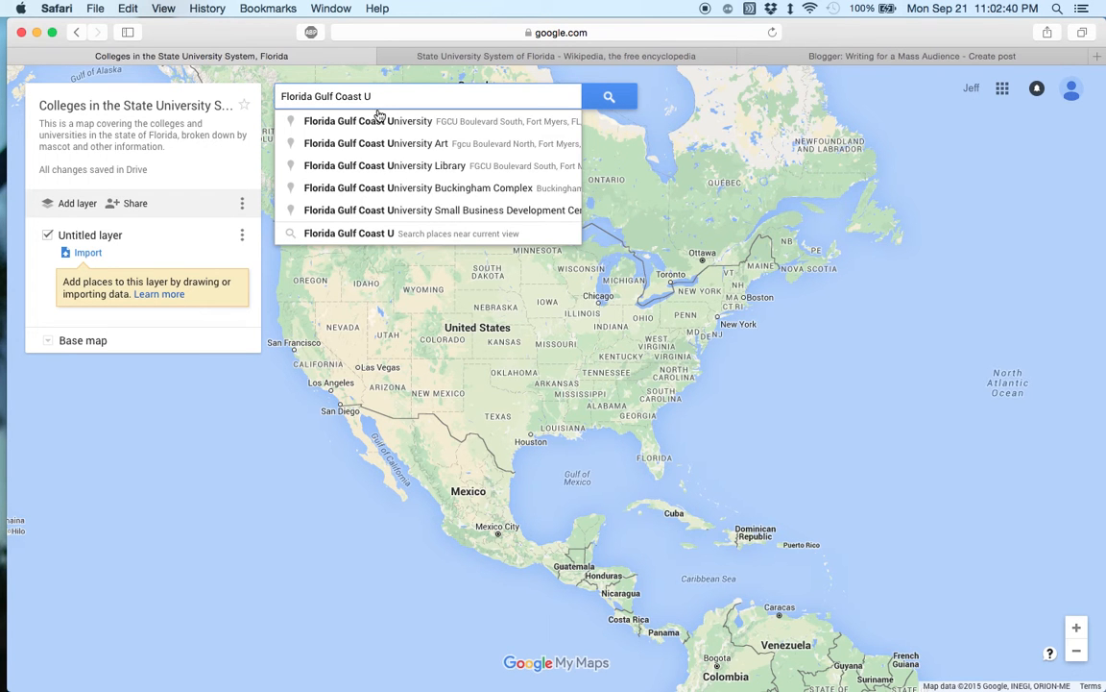
click(425, 125)
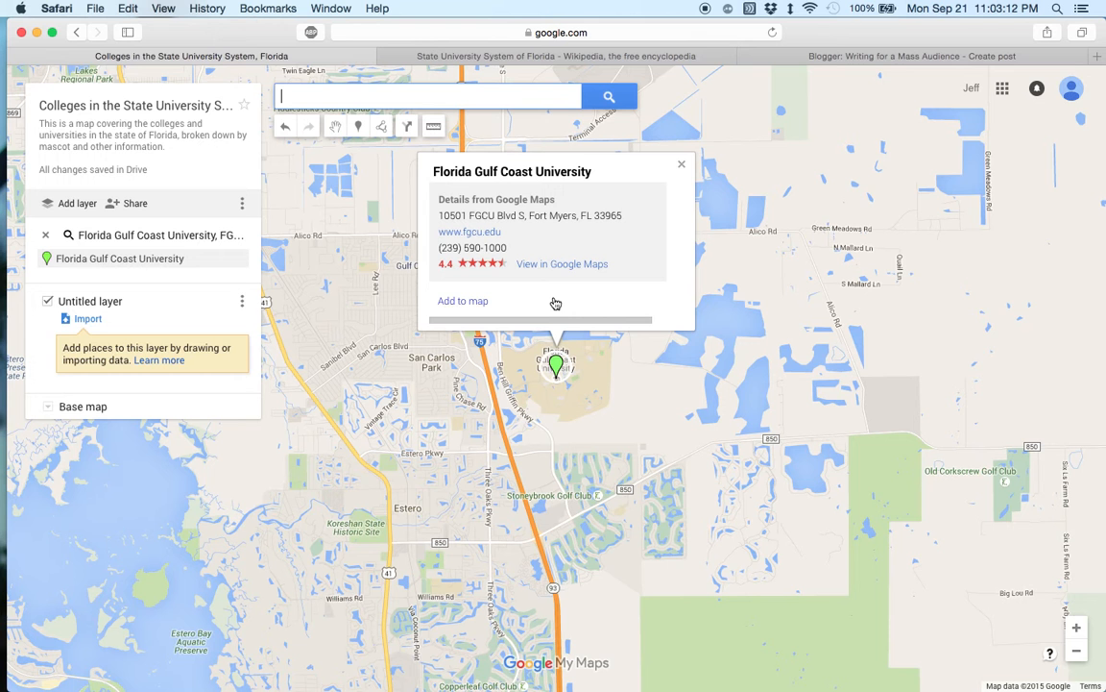
click(471, 305)
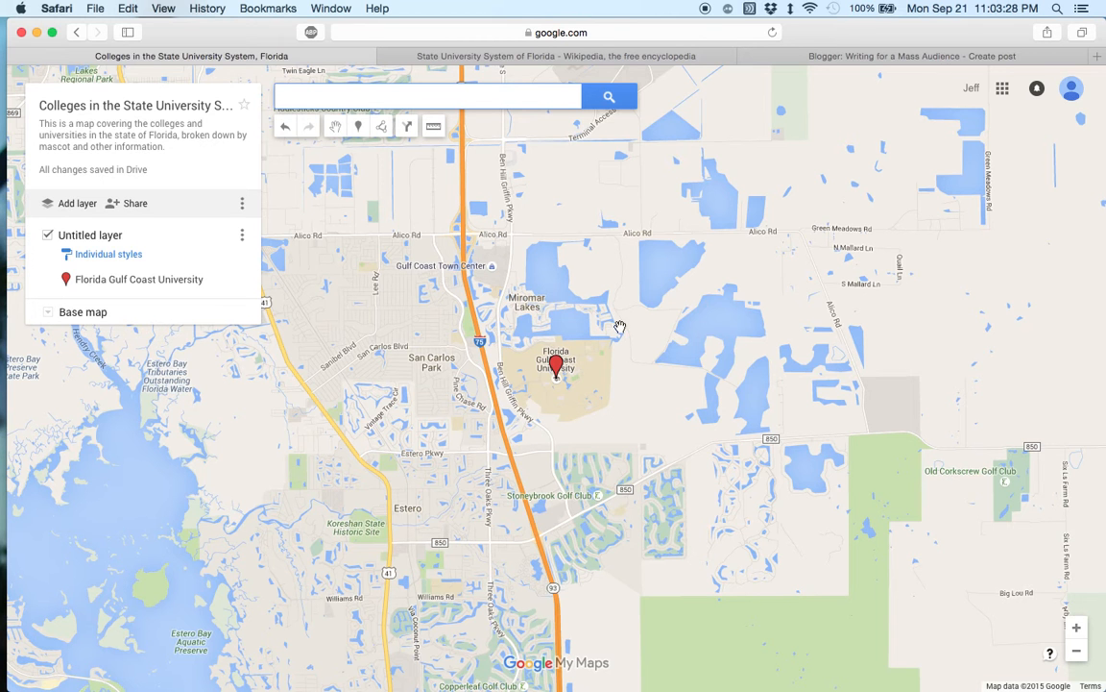
Step: View the details of the Florida Gulf Coast University marker and rename the untitled layer "Birds"
click(555, 369)
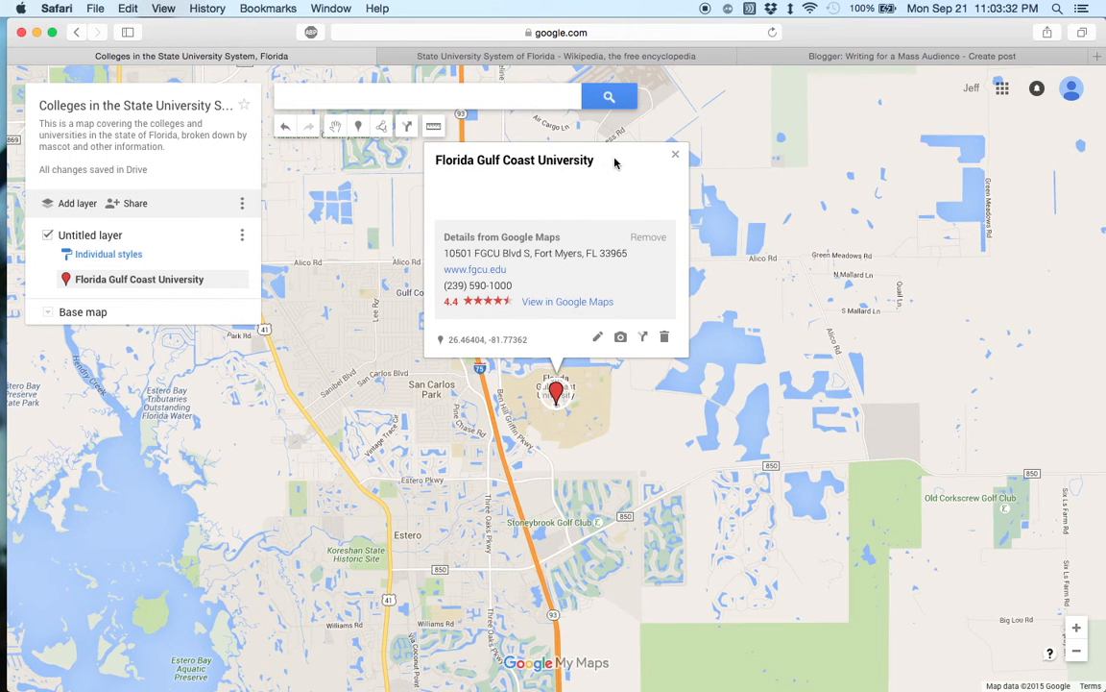
click(112, 240)
text(Birds)
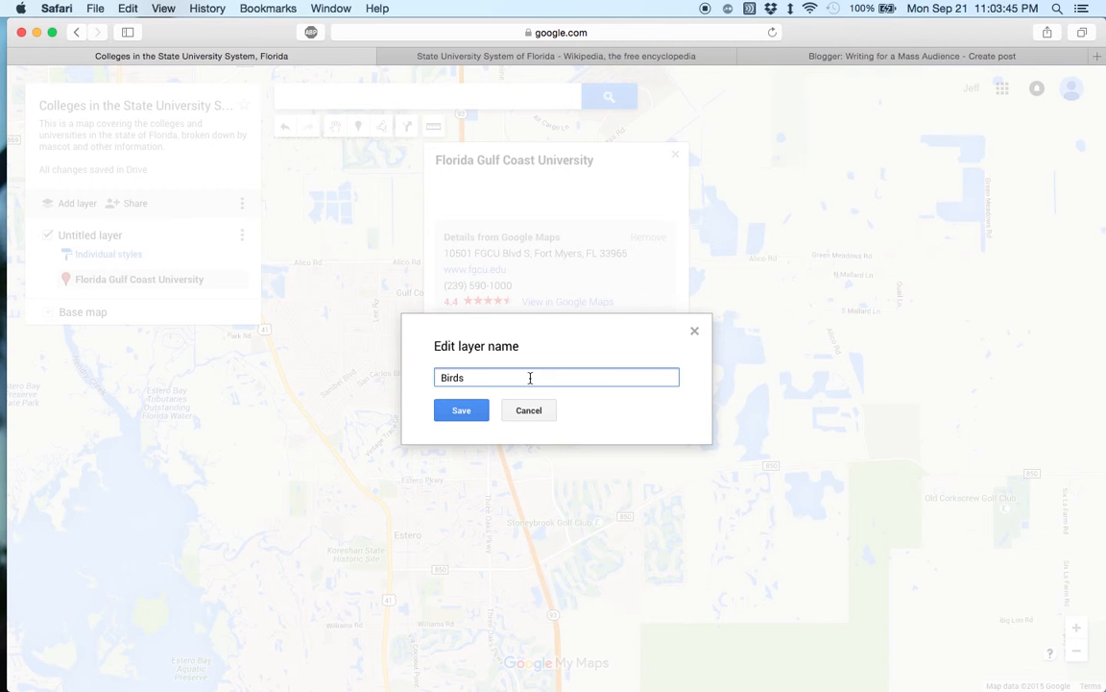
key(Return)
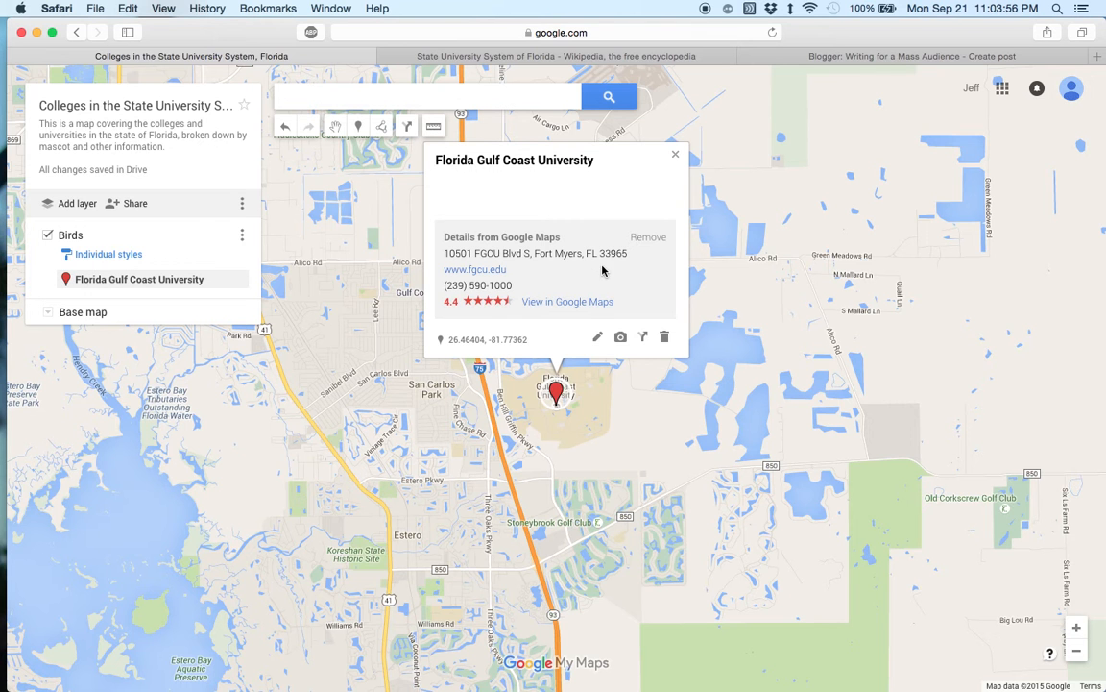
click(675, 155)
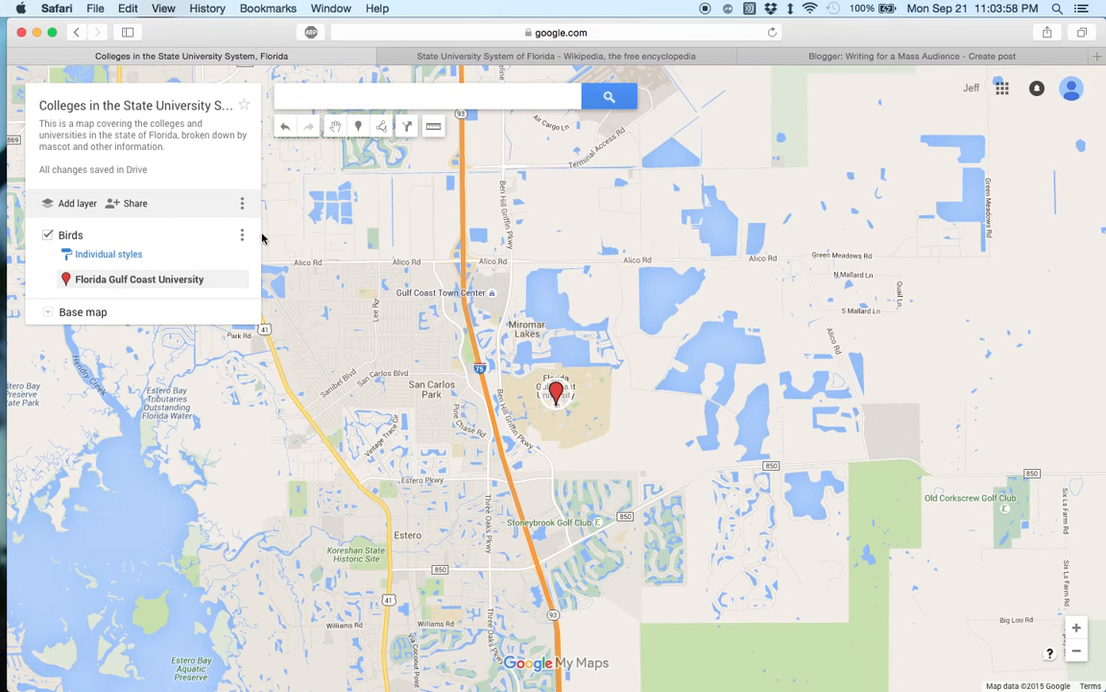
Step: Edit the Florida Gulf Coast University marker and begin its description with "FGCU is a university in SWFL,"
click(115, 280)
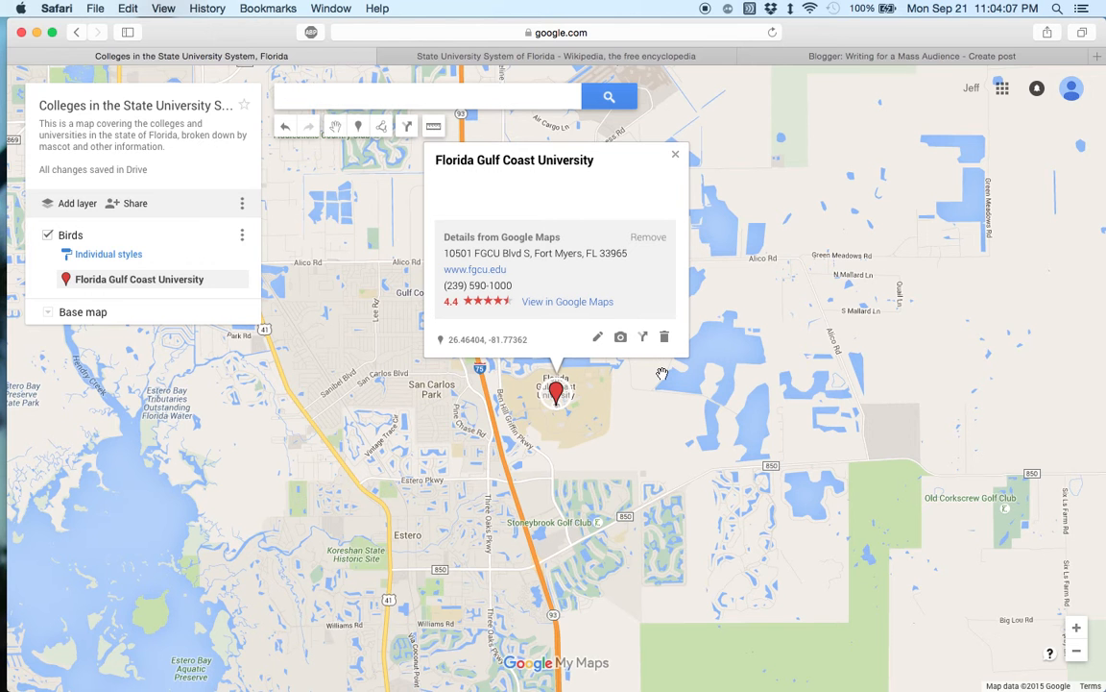
click(598, 336)
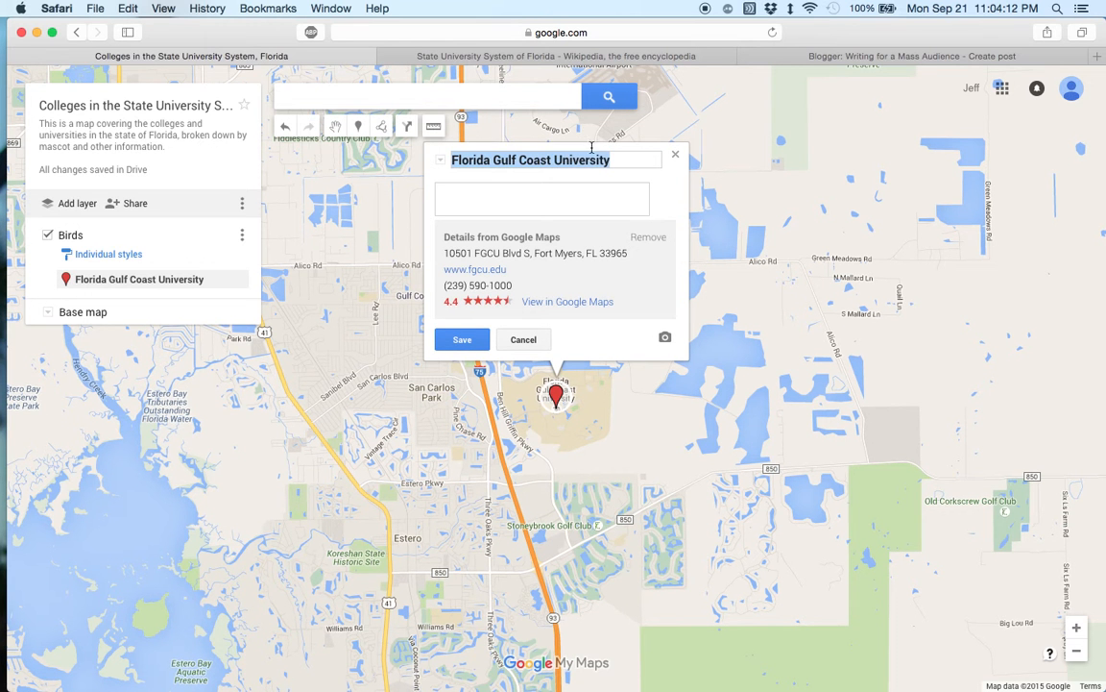
click(538, 197)
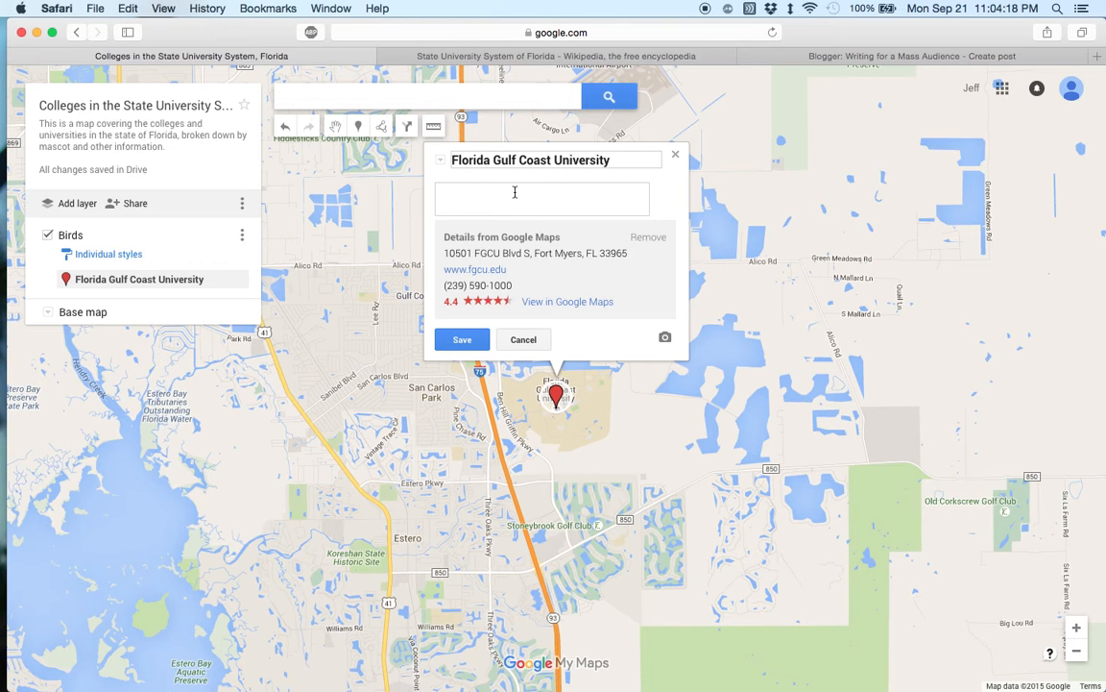
text(FGCU is a university in SWFLA)
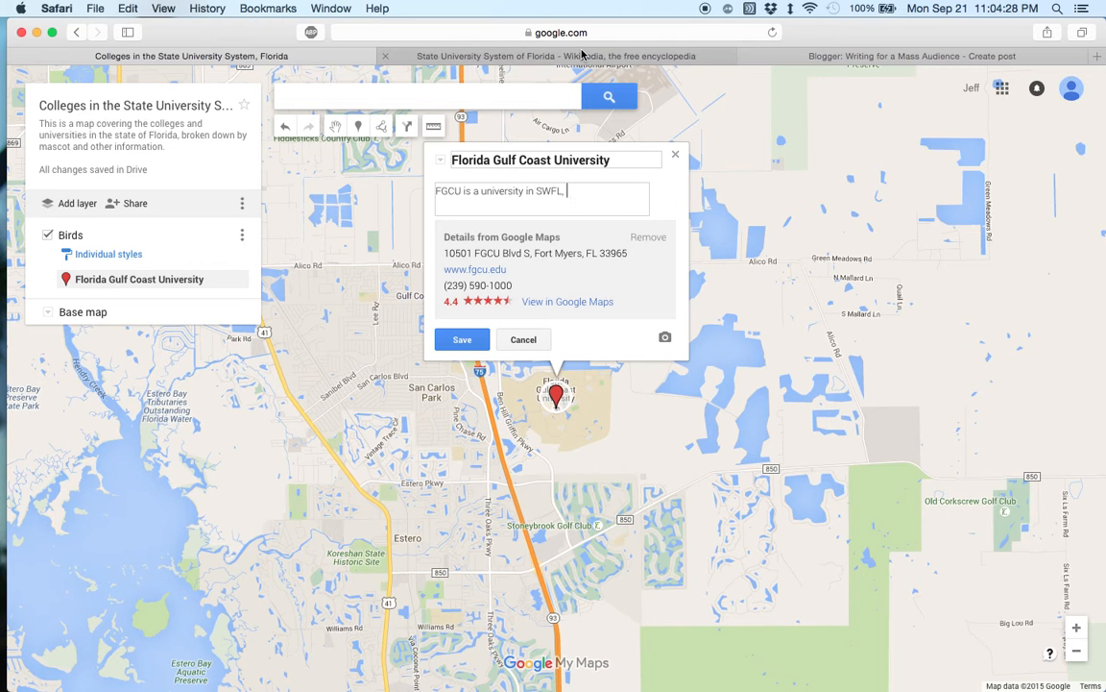
Step: Copy the university's endowment from the Wikipedia table and continue the marker's description with ". The current endowment at FGCU is $57.1 million."
click(527, 54)
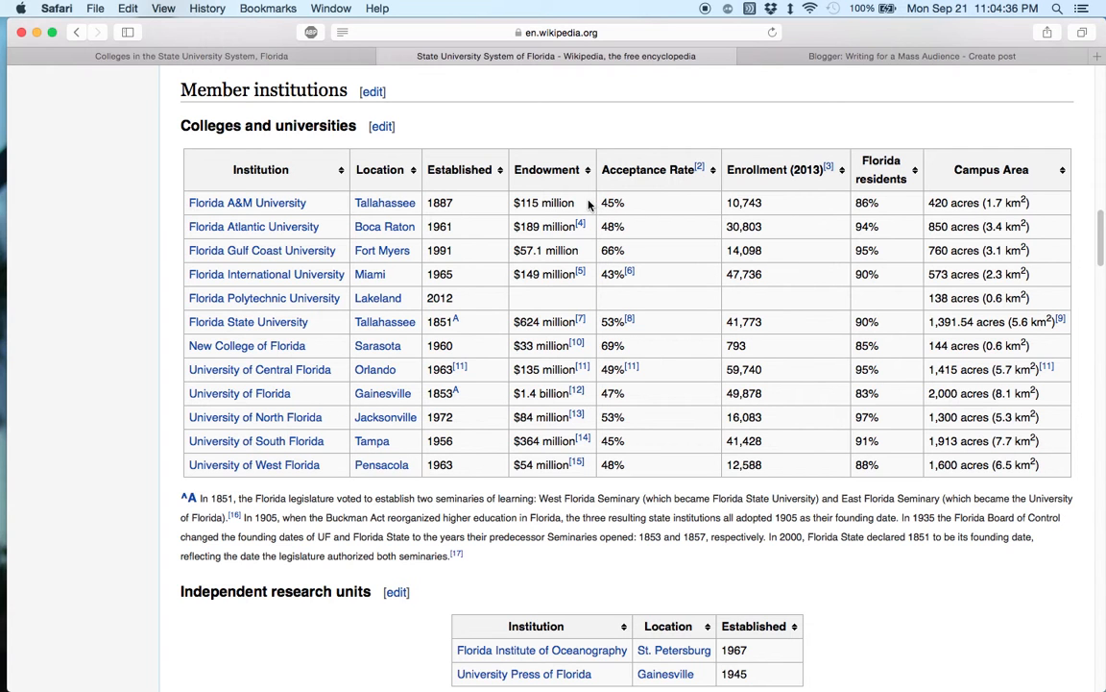
drag(577, 250, 515, 251)
key(super+c)
click(280, 52)
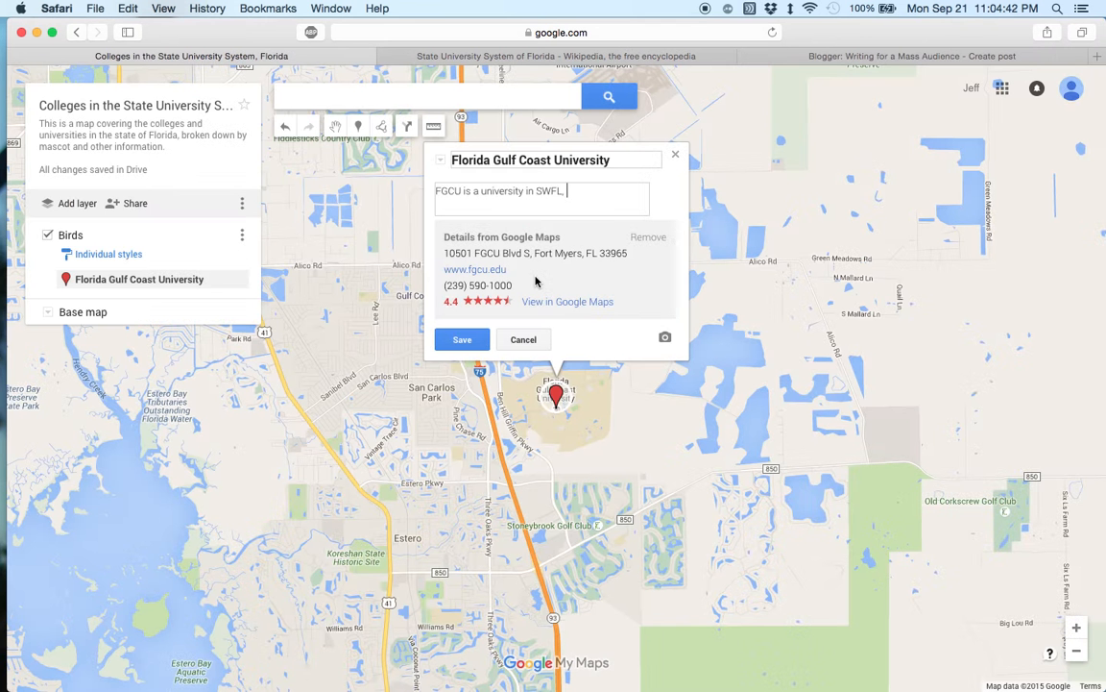
key(BackSpace)
text(The current endowment at FGCU is $57.1 million.)
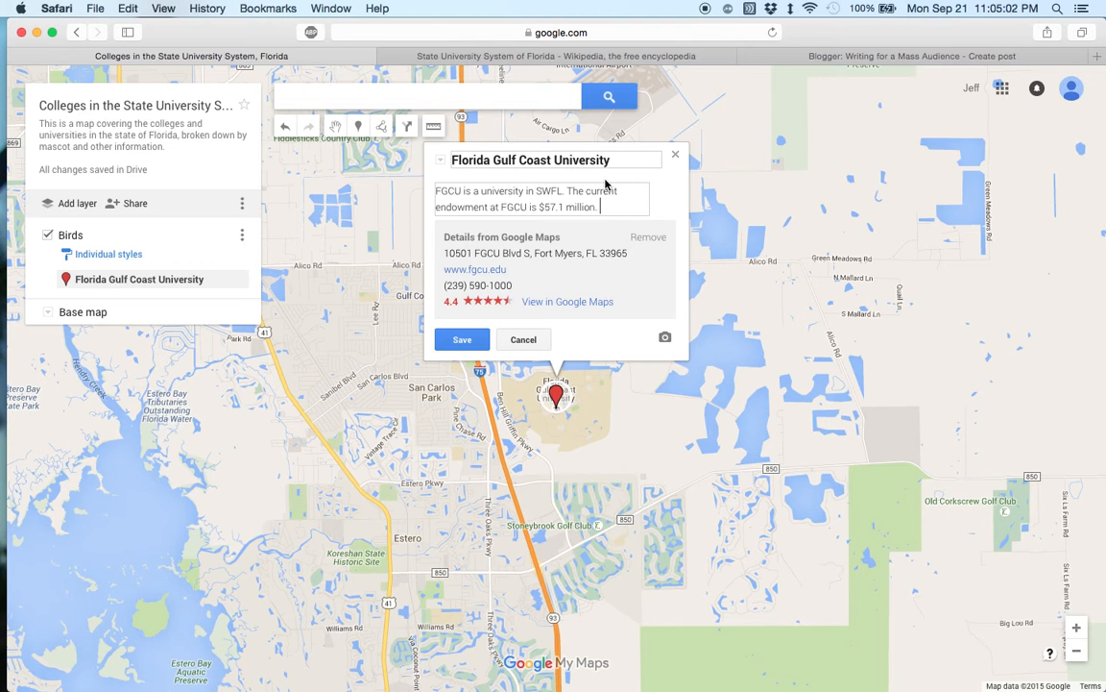
click(614, 208)
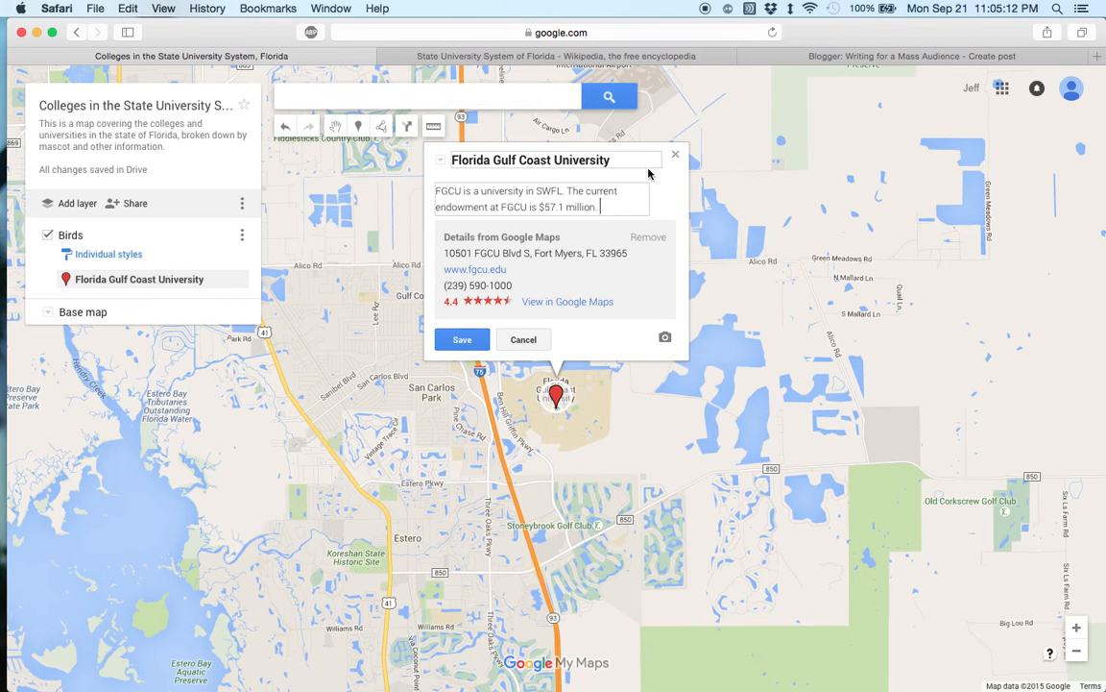
Step: Save the Florida Gulf Coast University marker's description and search Google images for "FGCU" to illustrate the marker
click(462, 342)
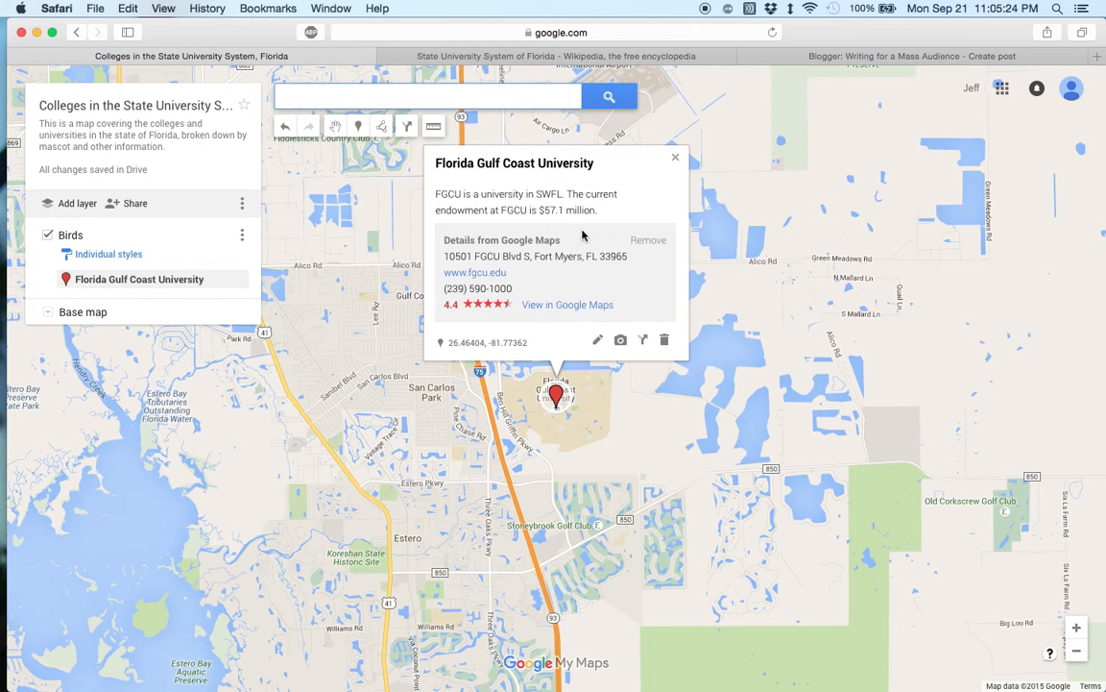
click(418, 435)
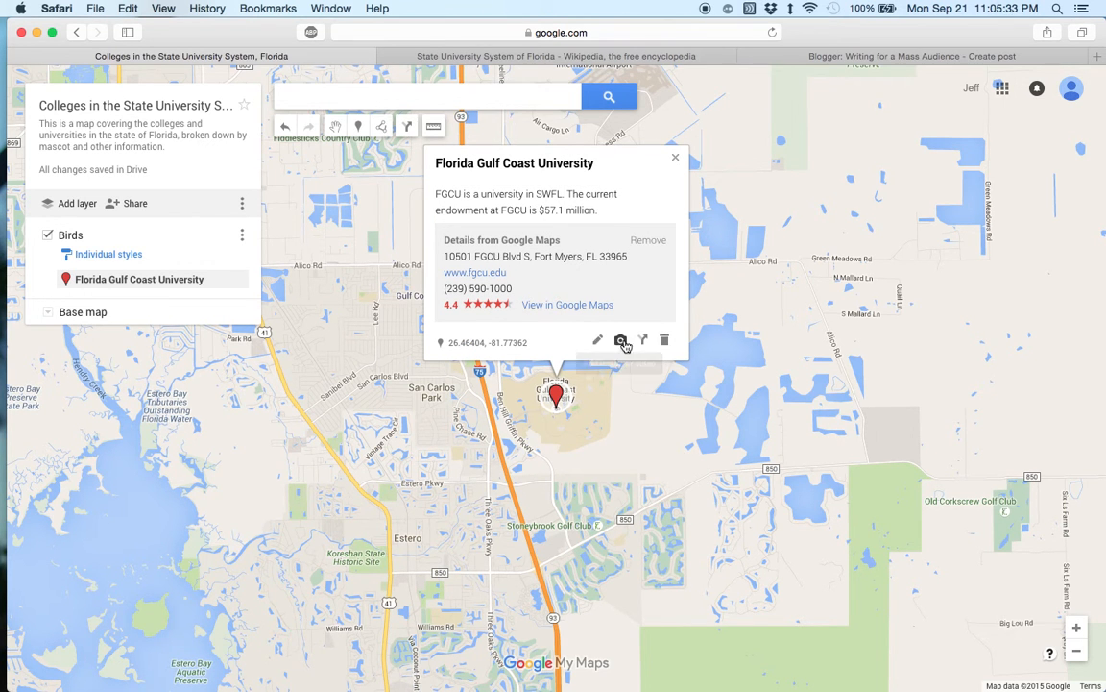
click(621, 341)
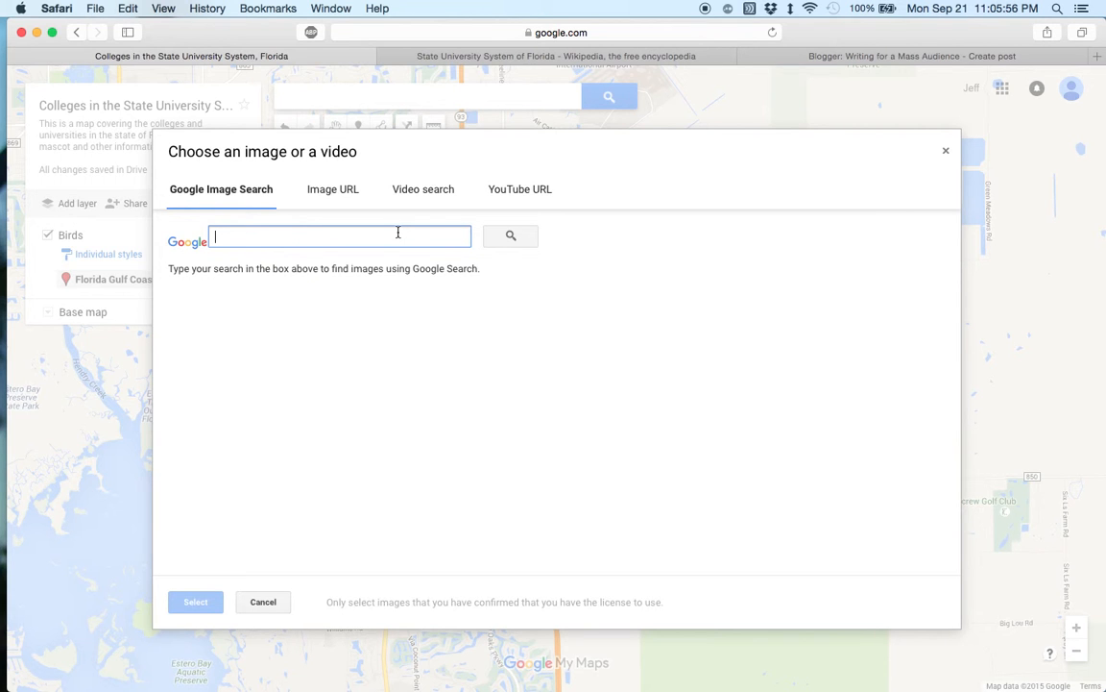
text(FGCU)
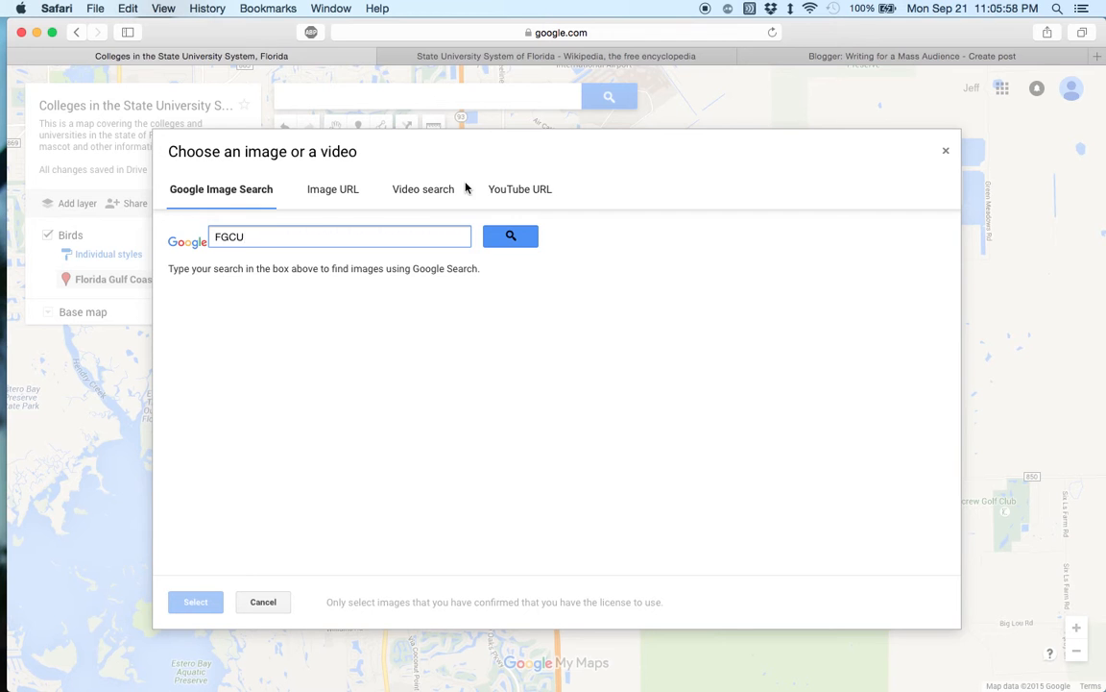
click(506, 235)
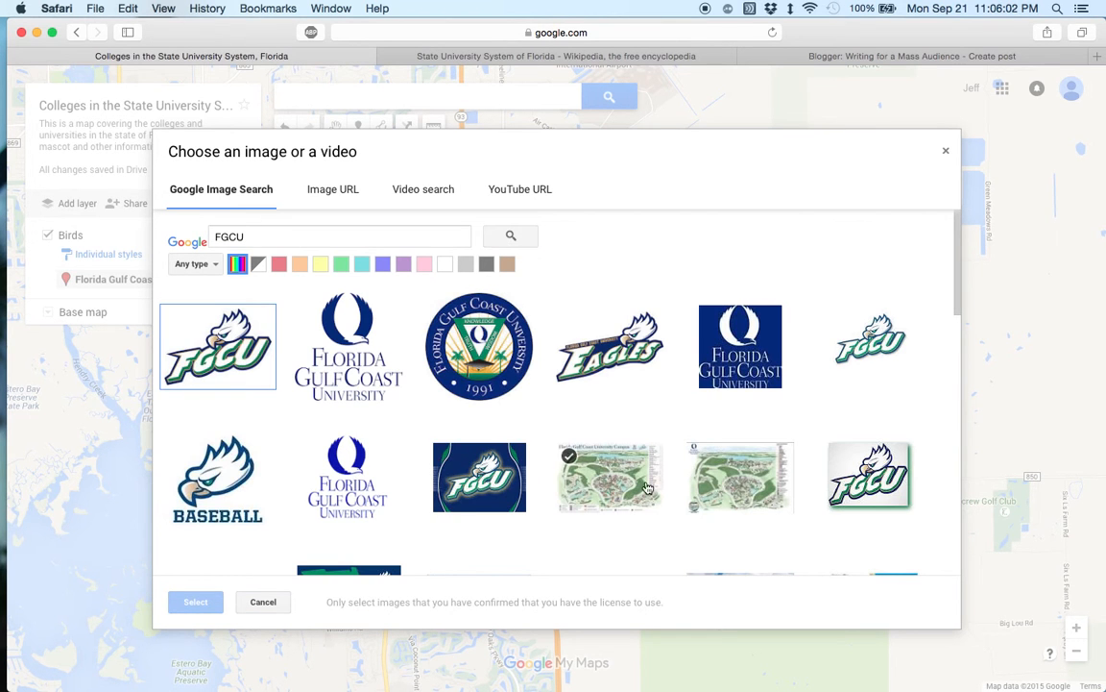
Step: Add the round Florida Gulf Coast University 1991 seal image to the marker and save the marker
click(482, 346)
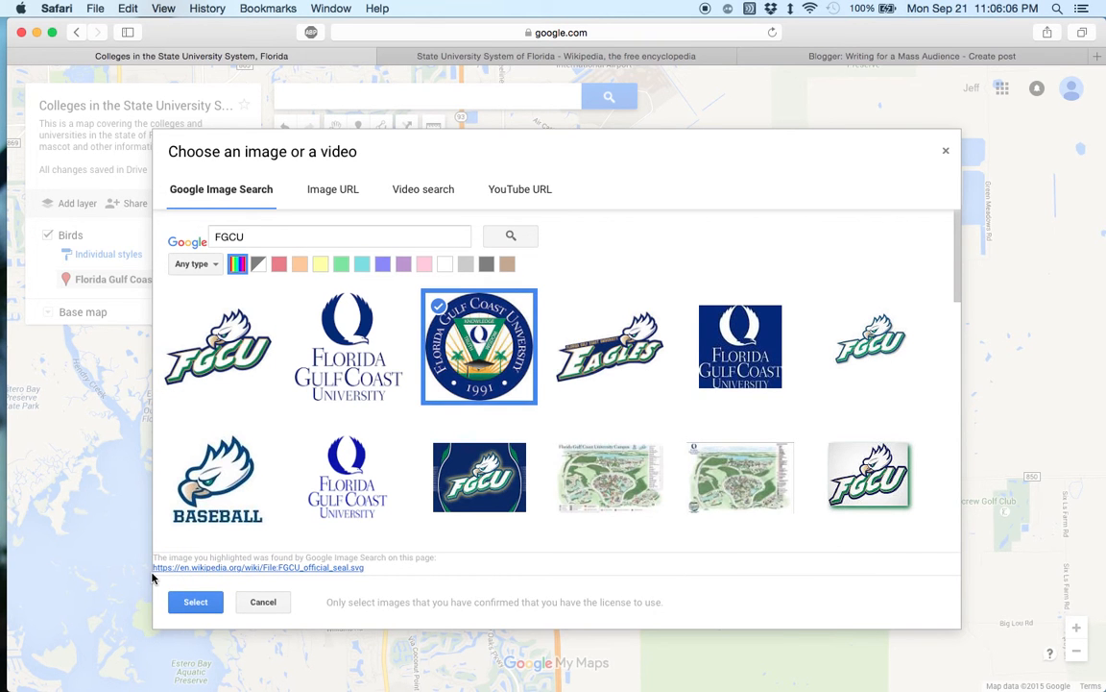
click(195, 604)
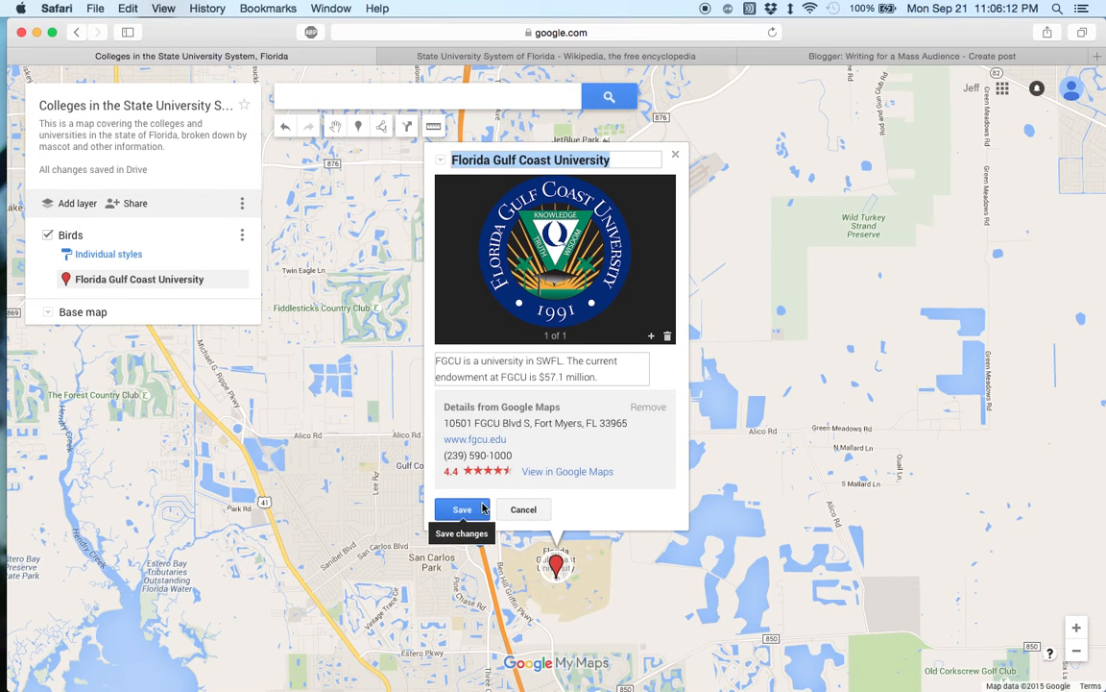
click(483, 508)
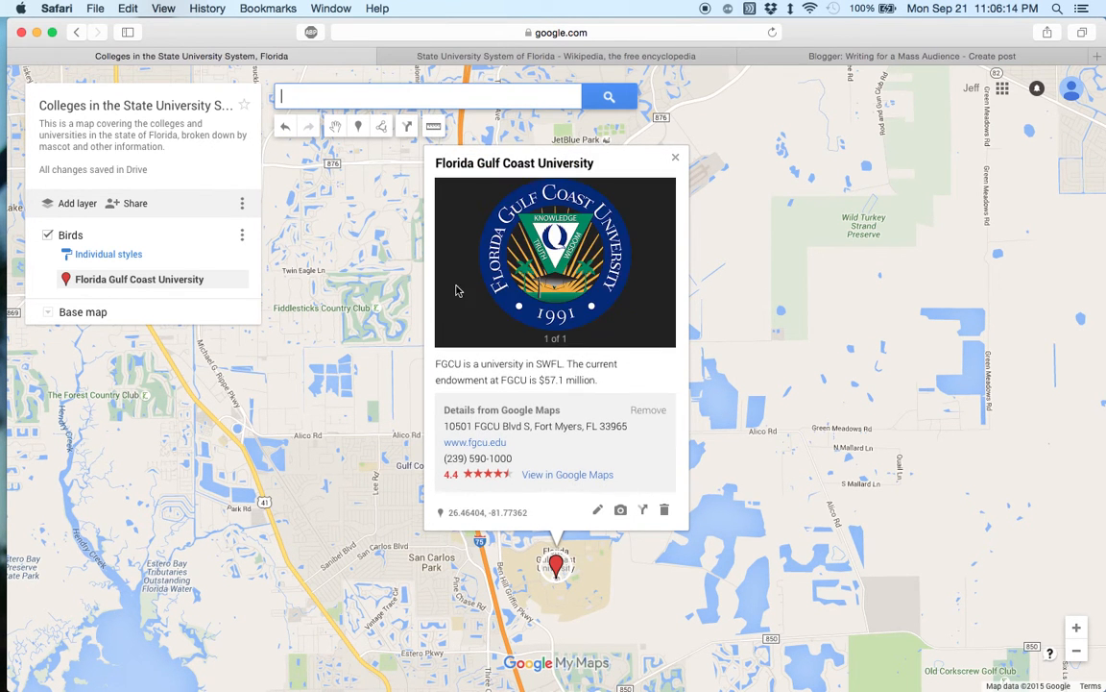
Step: Review the finished Florida Gulf Coast University marker by closing its details and reopening them from the Birds layer
click(222, 532)
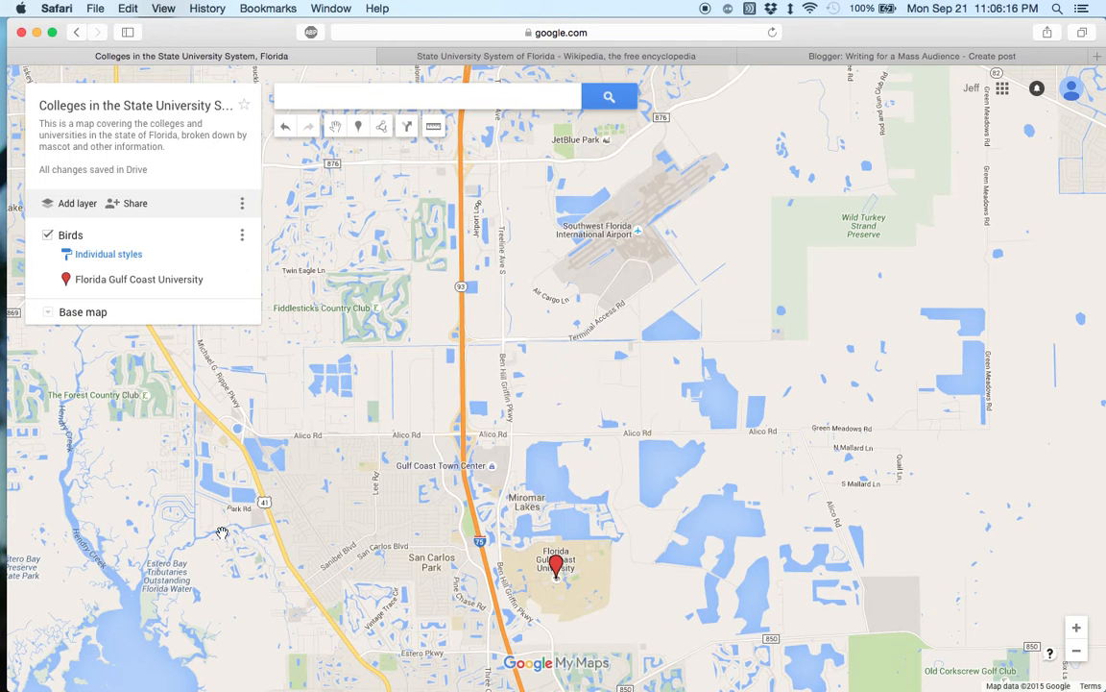
click(141, 284)
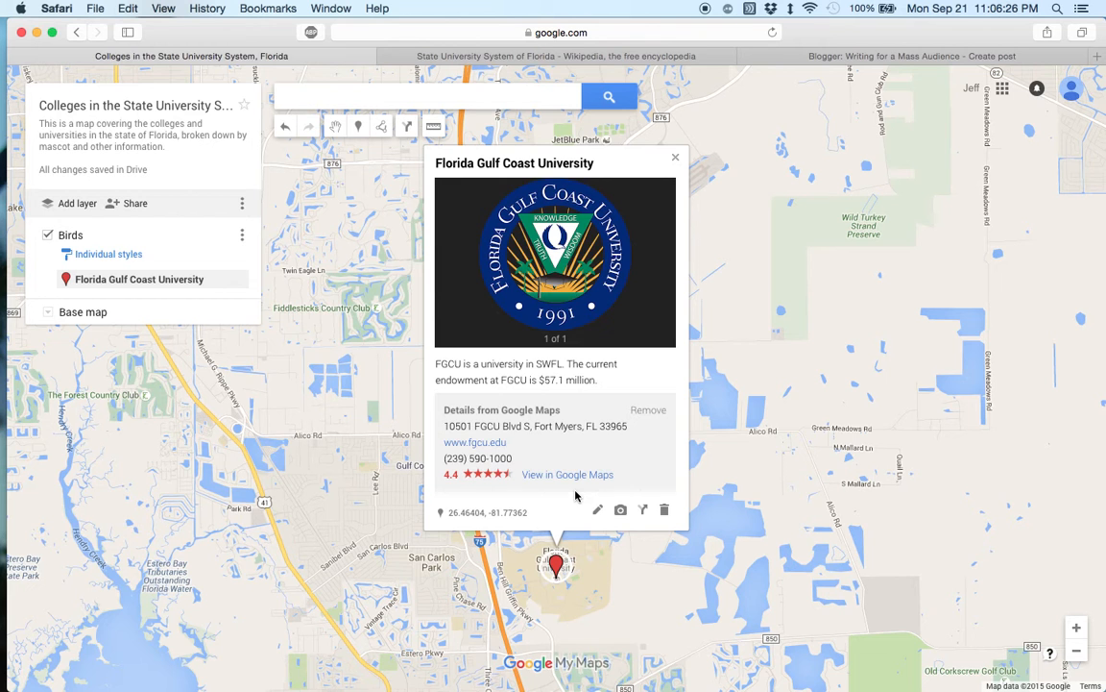
click(675, 157)
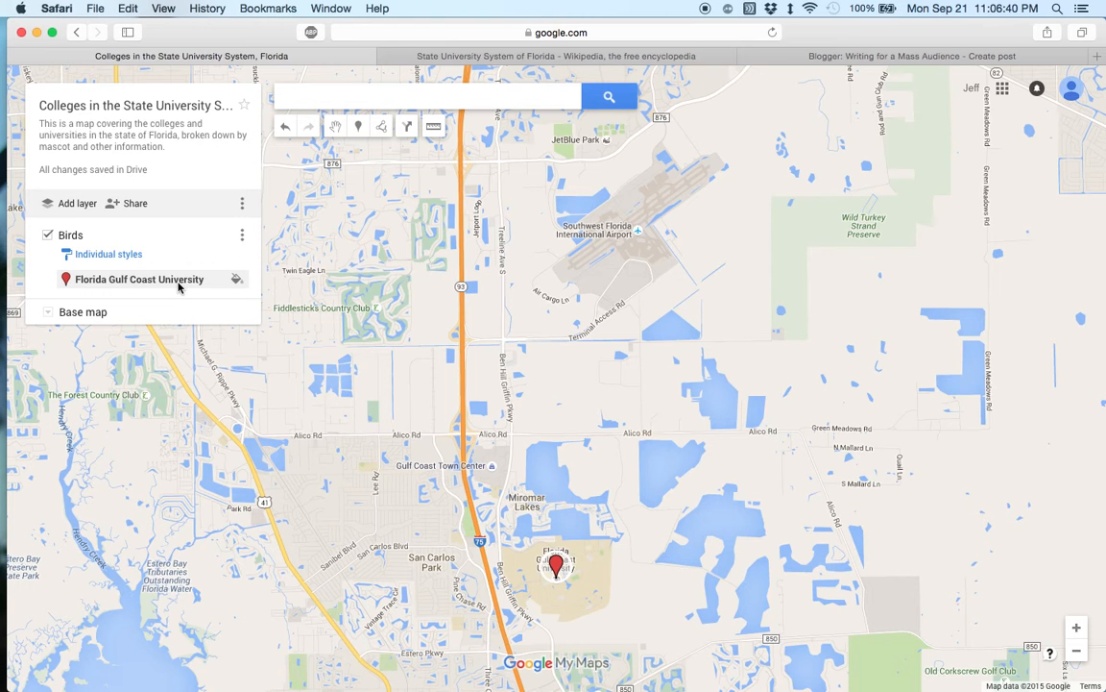
Step: Change the Florida Gulf Coast University marker's icon to the yellow chicken from the additional icons and close the marker's details
click(237, 283)
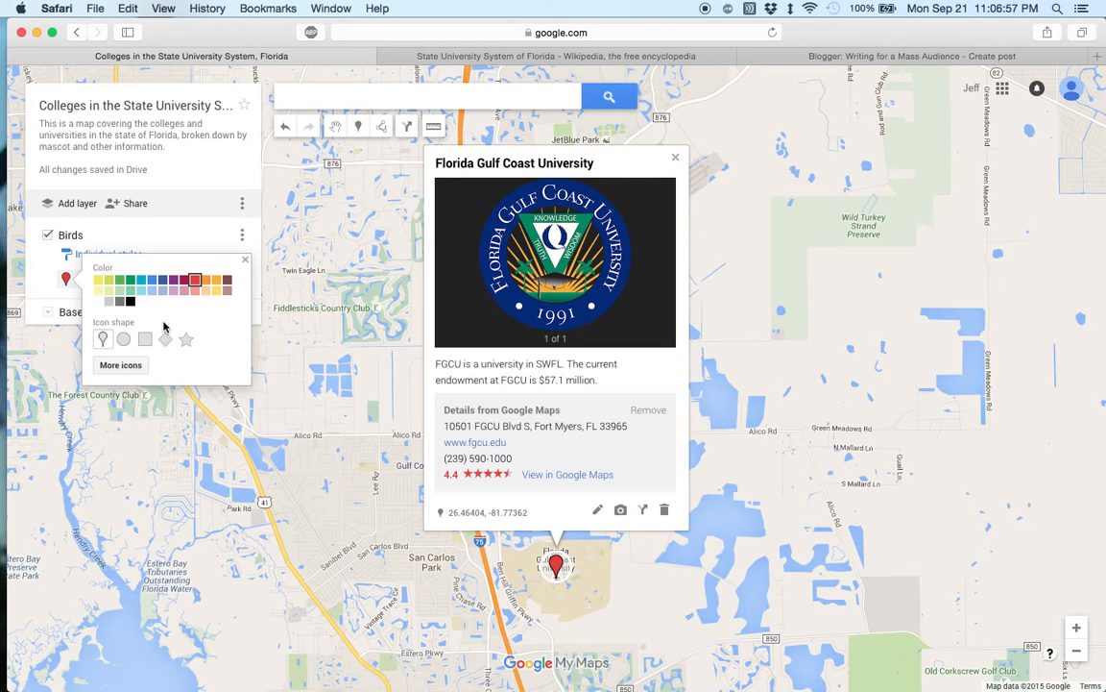
click(121, 365)
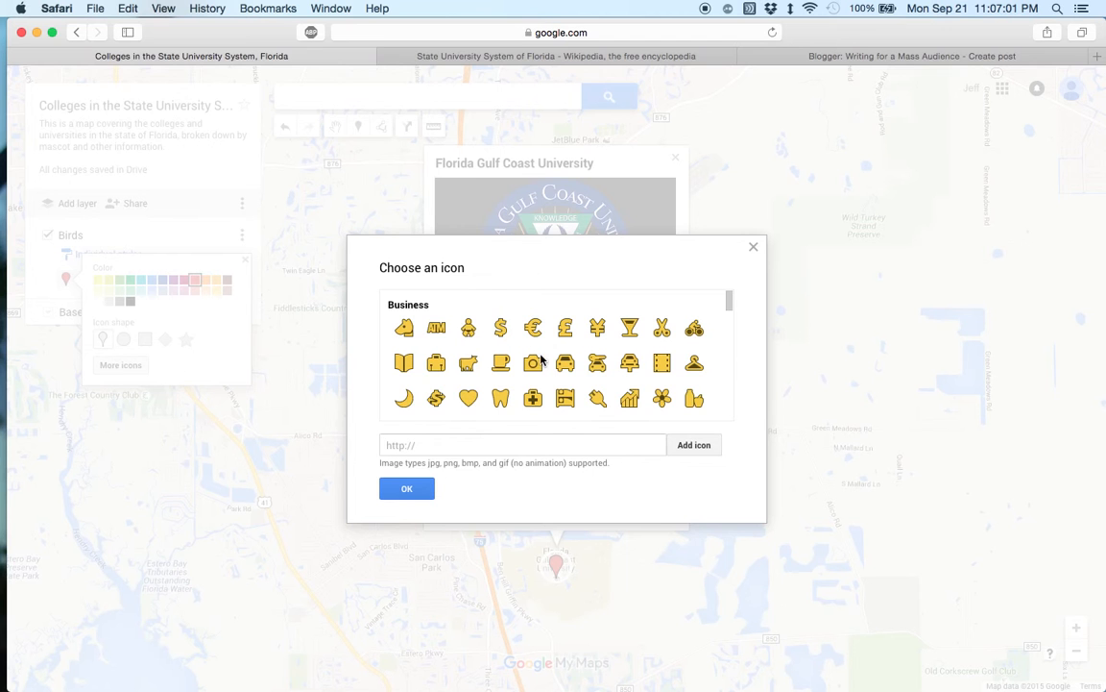
scroll(537, 360, down, 3)
scroll(543, 359, down, 15)
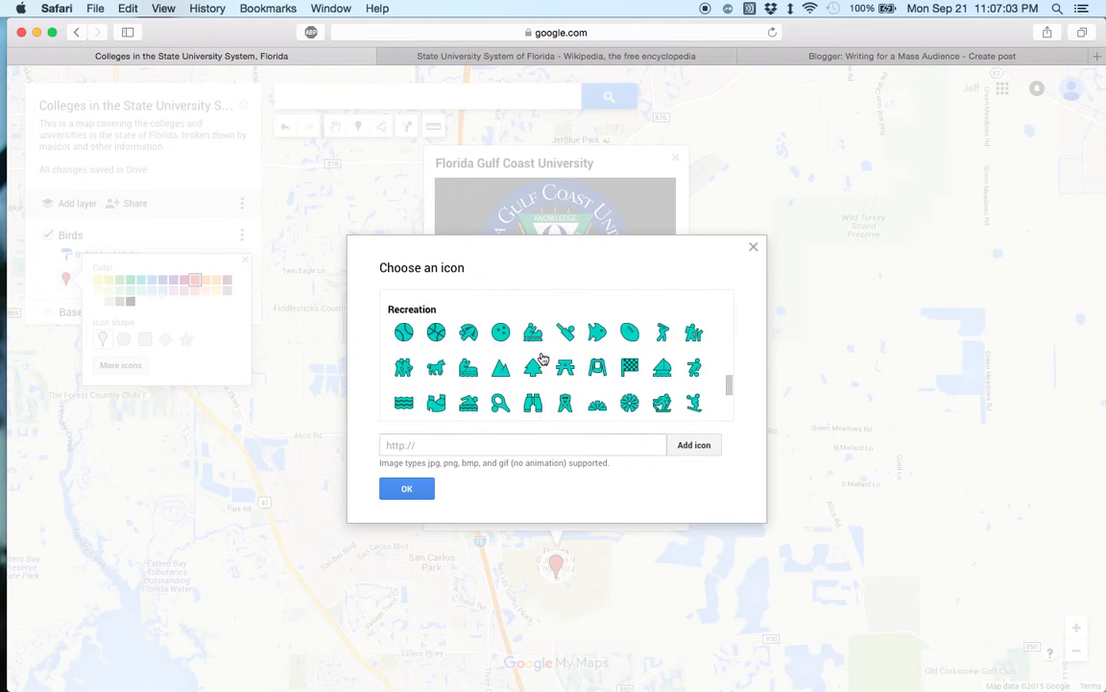
scroll(533, 360, down, 1)
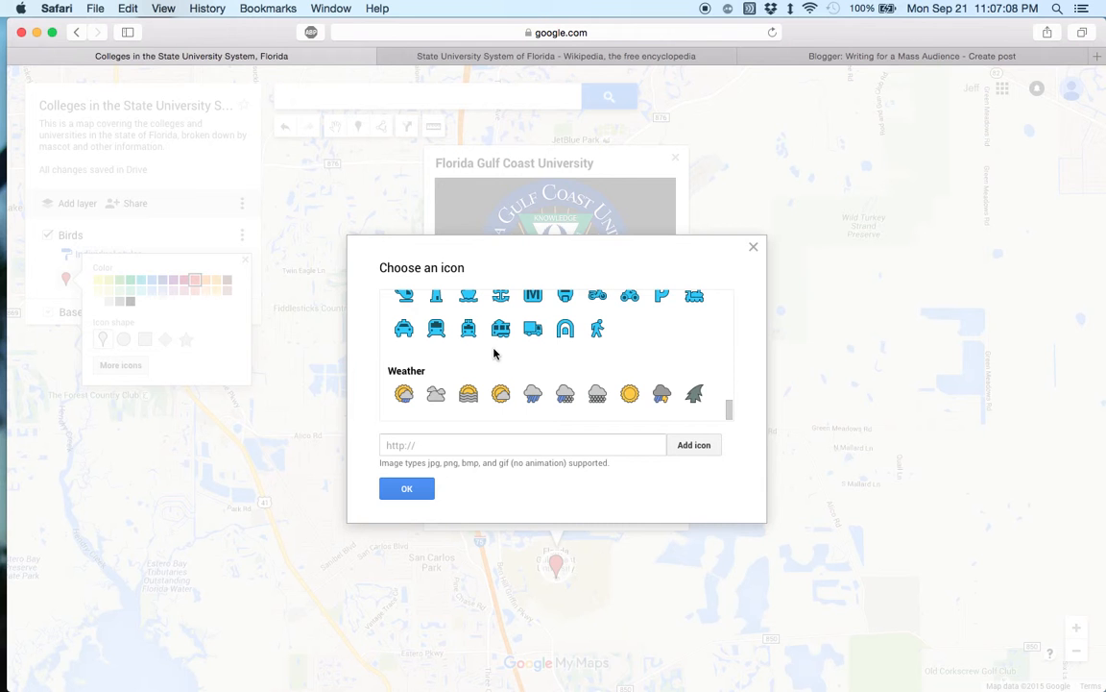
scroll(497, 352, up, 1)
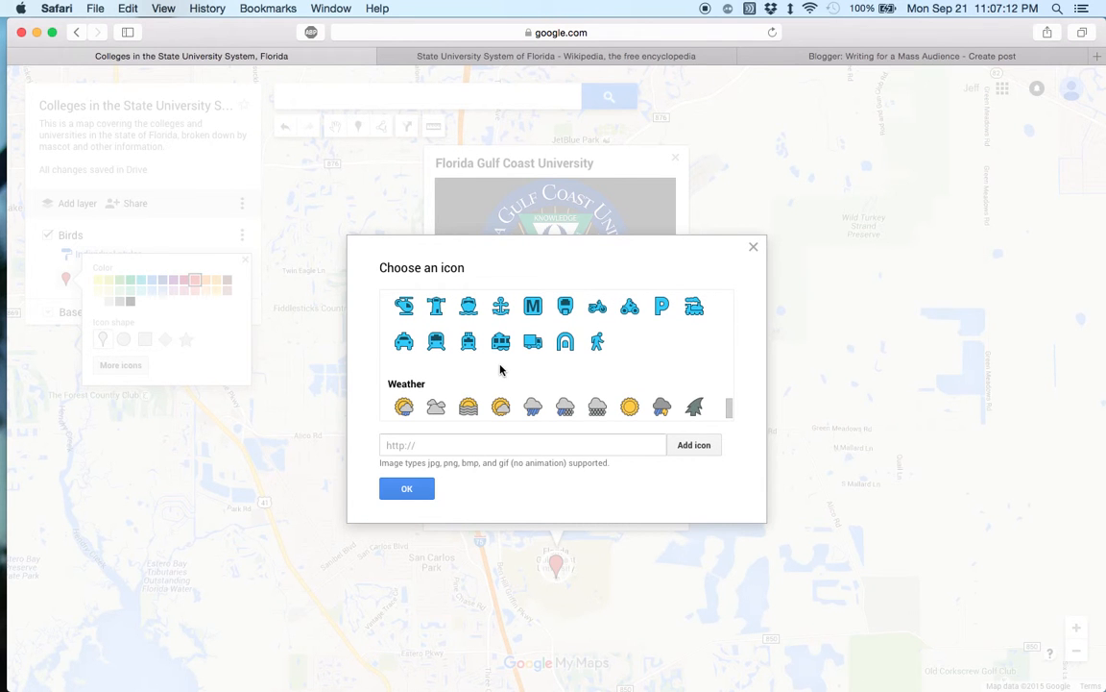
scroll(499, 370, up, 1)
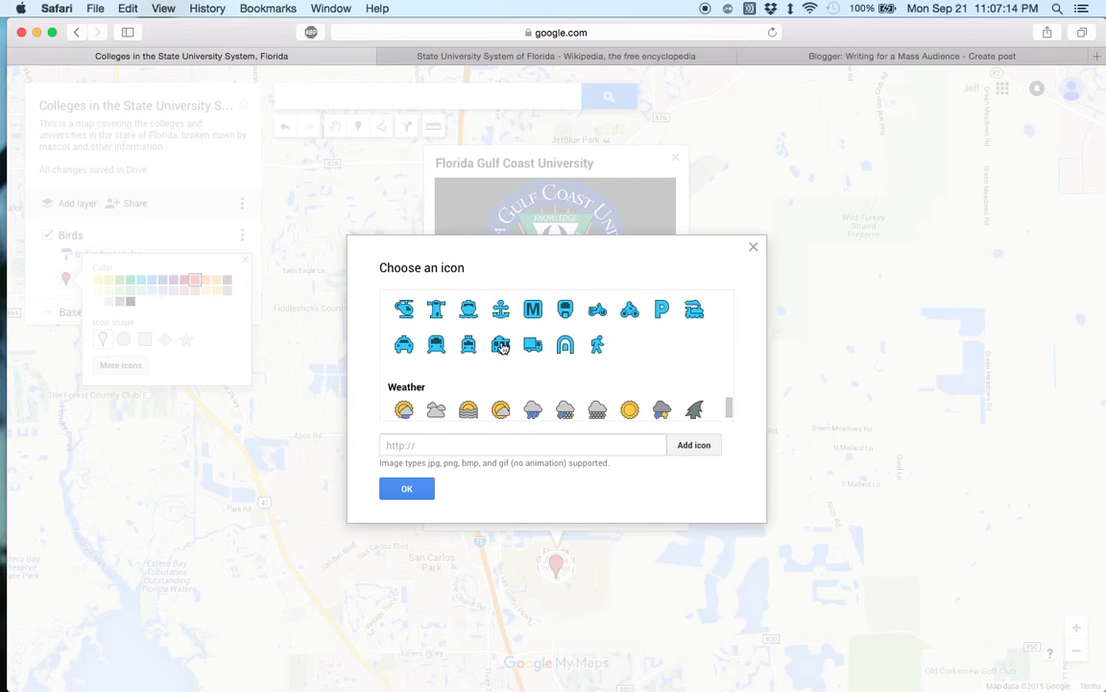
click(481, 444)
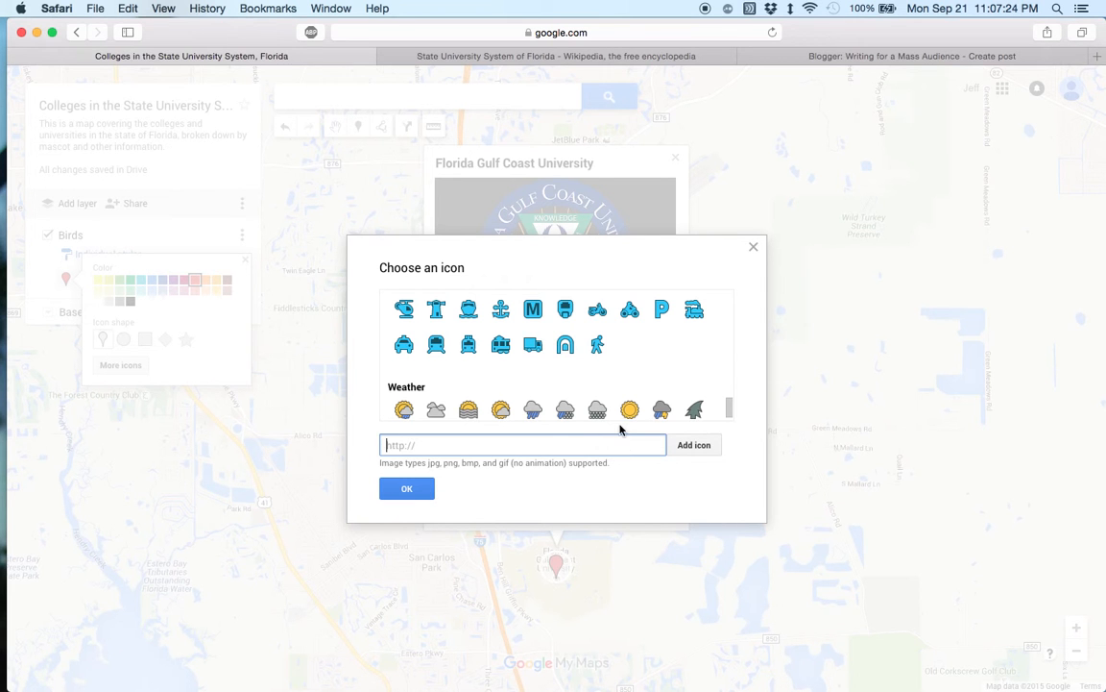
scroll(524, 389, up, 1)
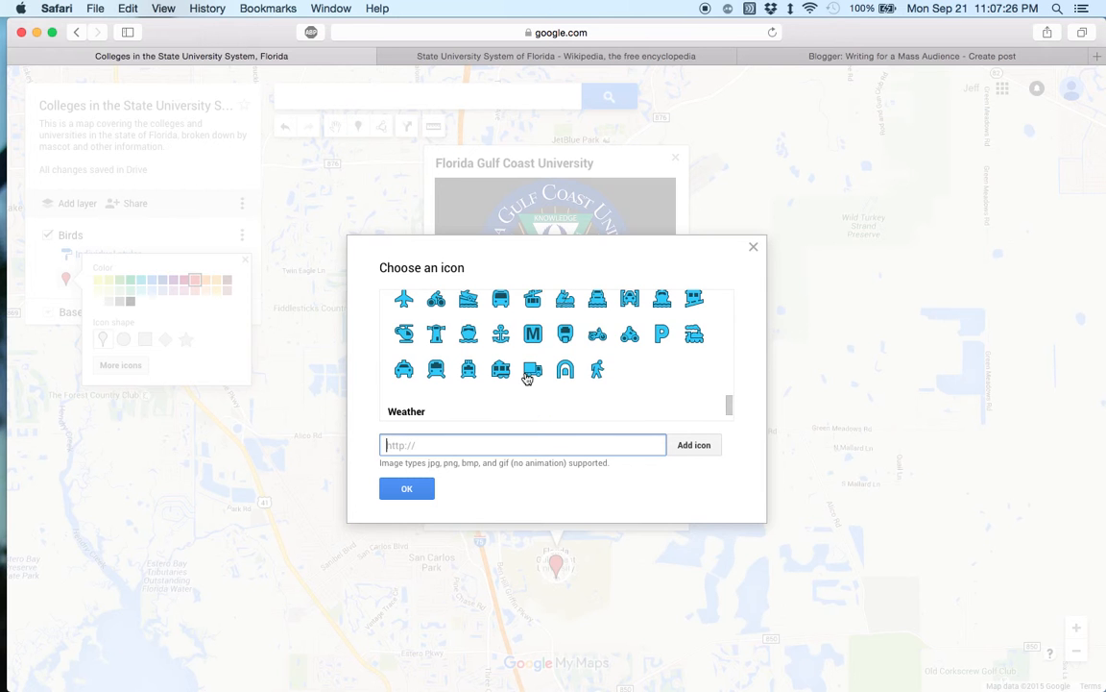
scroll(529, 373, up, 3)
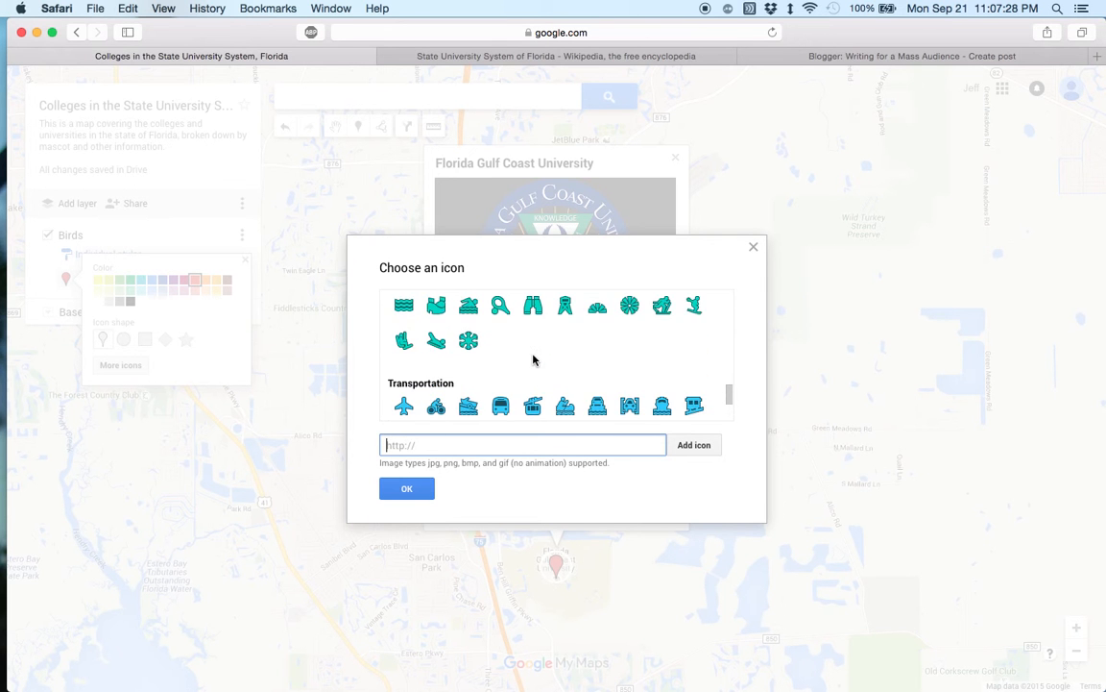
scroll(534, 360, up, 1)
scroll(534, 360, up, 3)
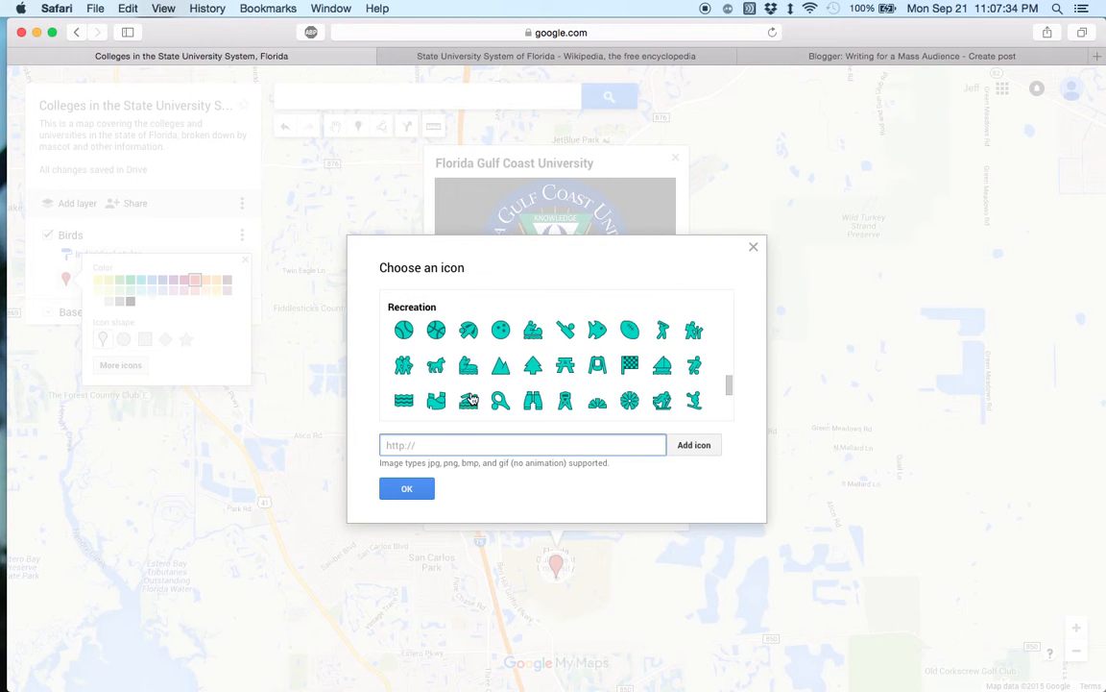
scroll(472, 395, up, 2)
scroll(473, 394, up, 3)
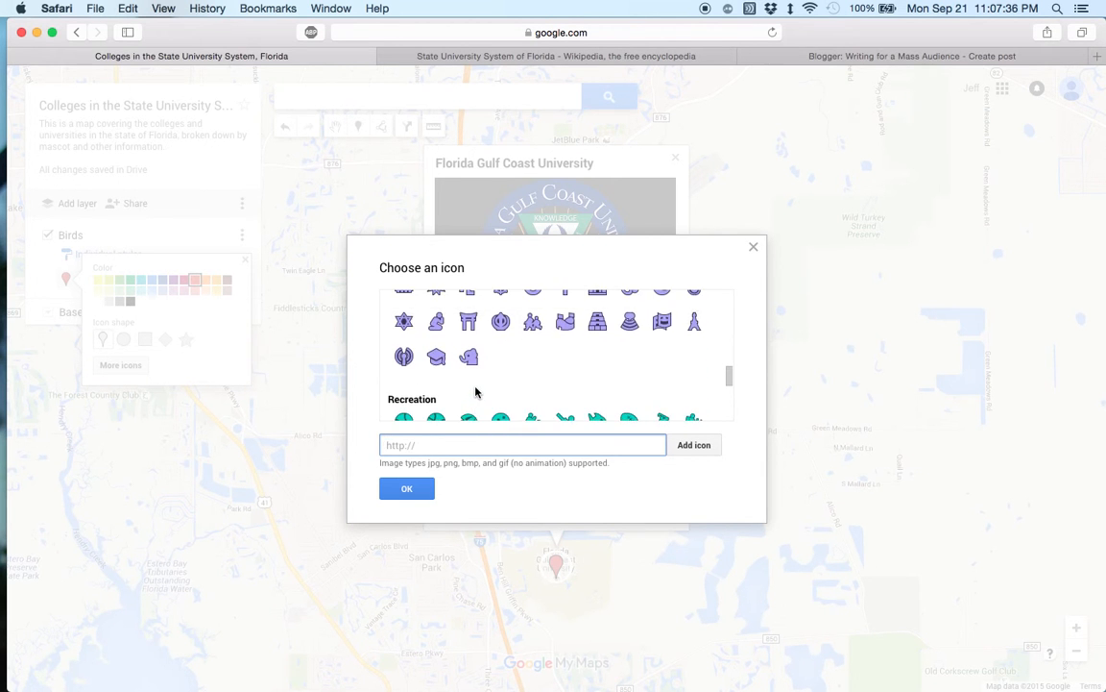
scroll(474, 391, up, 3)
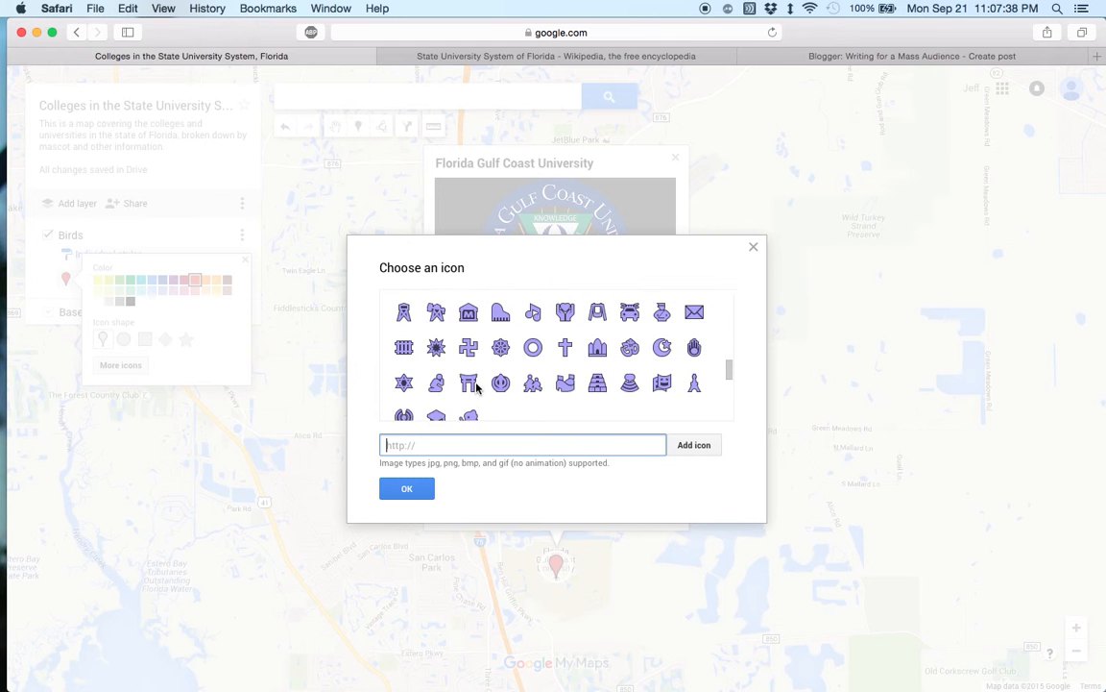
scroll(478, 385, up, 1)
scroll(477, 384, up, 3)
scroll(479, 382, up, 3)
scroll(478, 381, up, 4)
scroll(478, 379, up, 2)
scroll(479, 381, up, 1)
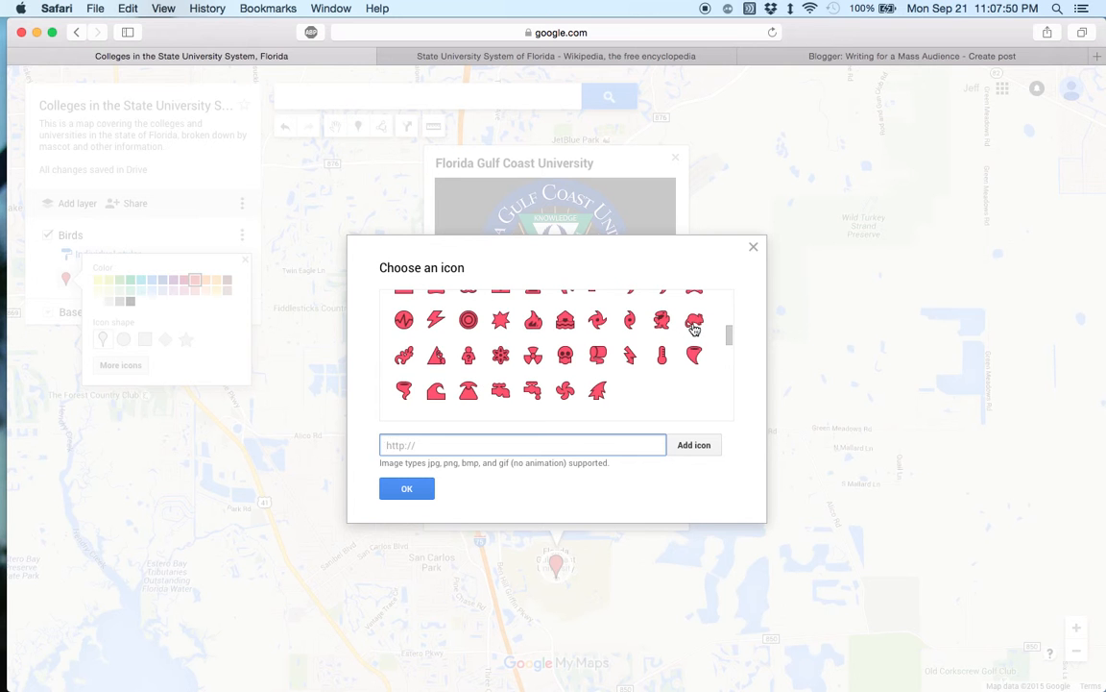
scroll(688, 331, up, 2)
scroll(681, 330, up, 5)
scroll(683, 329, up, 3)
scroll(683, 329, up, 3)
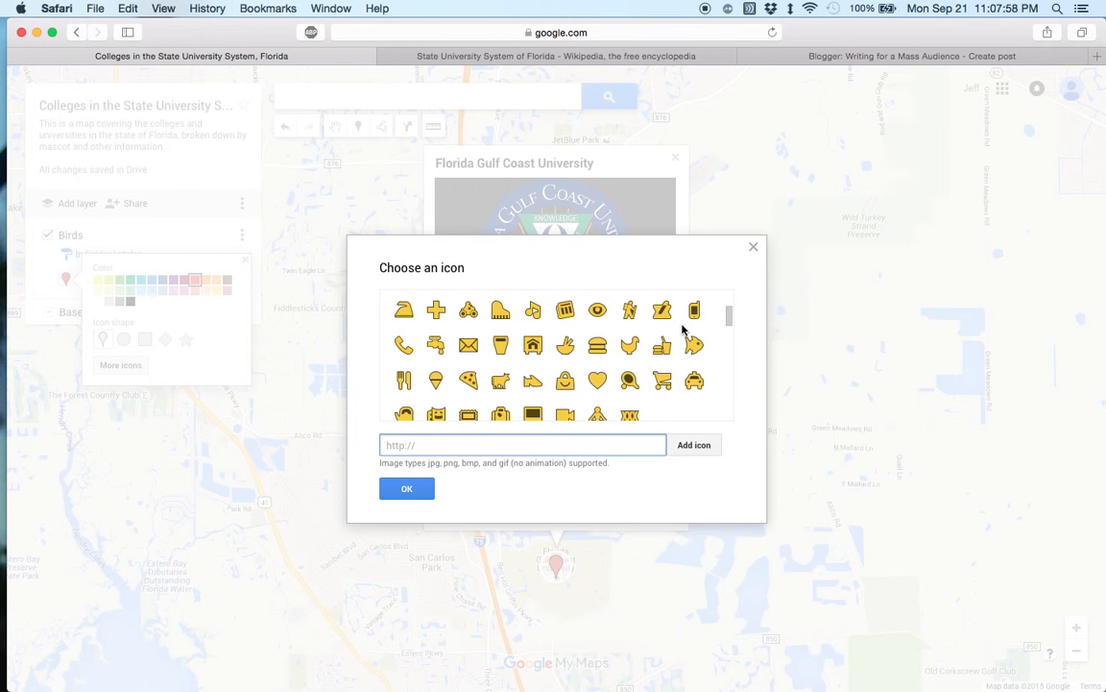
click(631, 346)
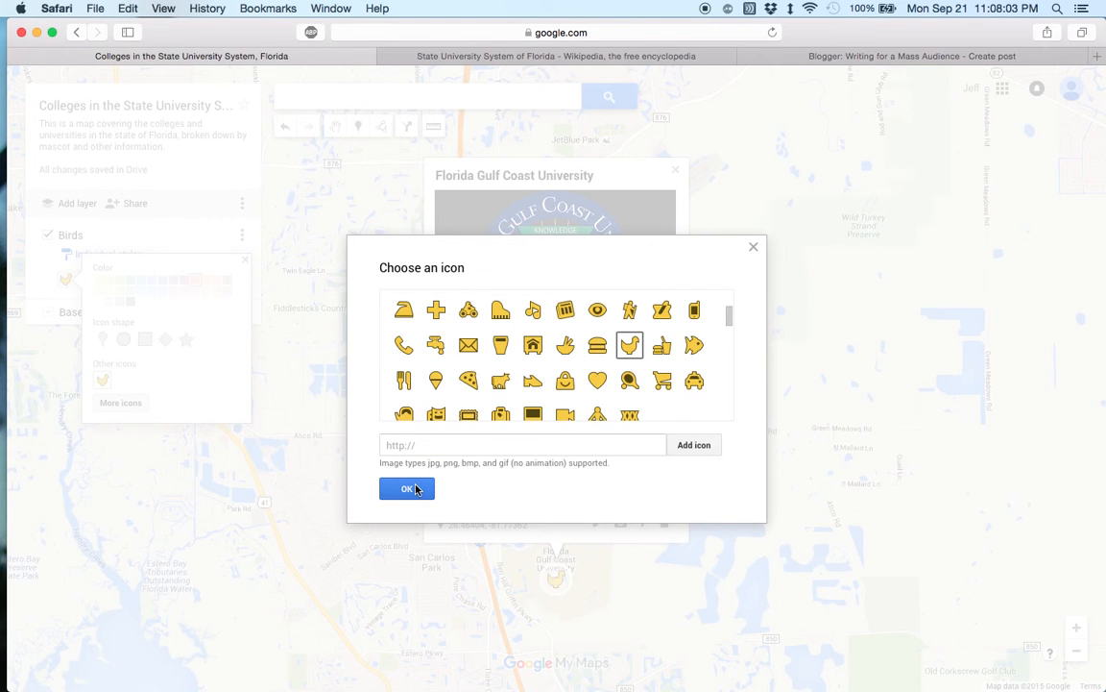
click(408, 489)
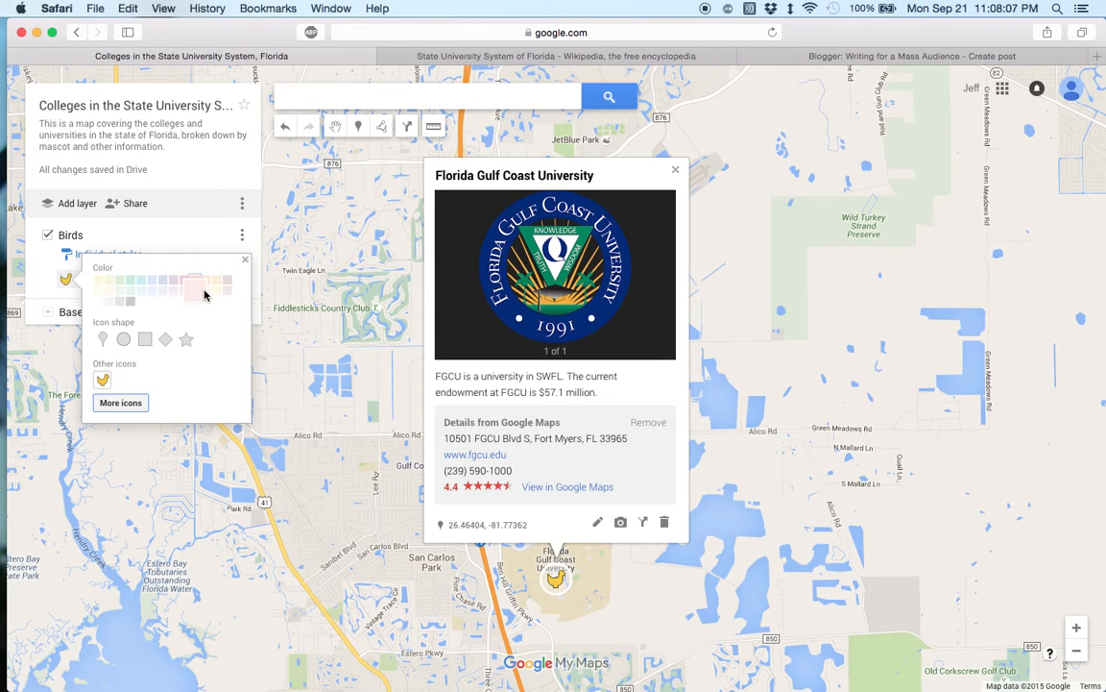
click(245, 259)
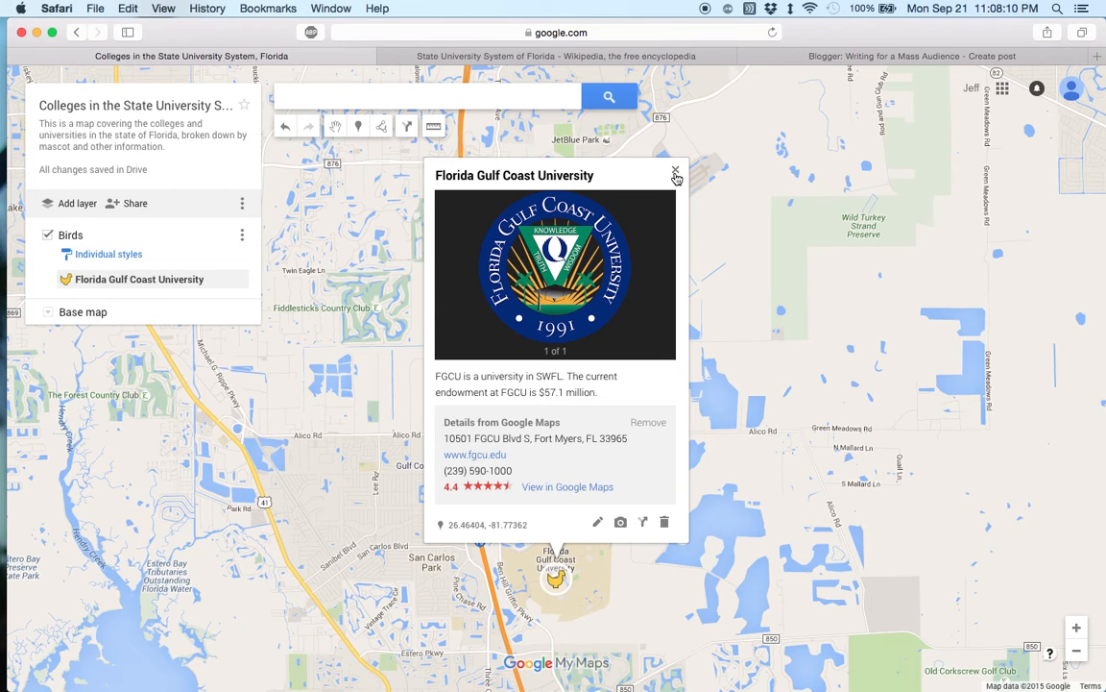
click(676, 172)
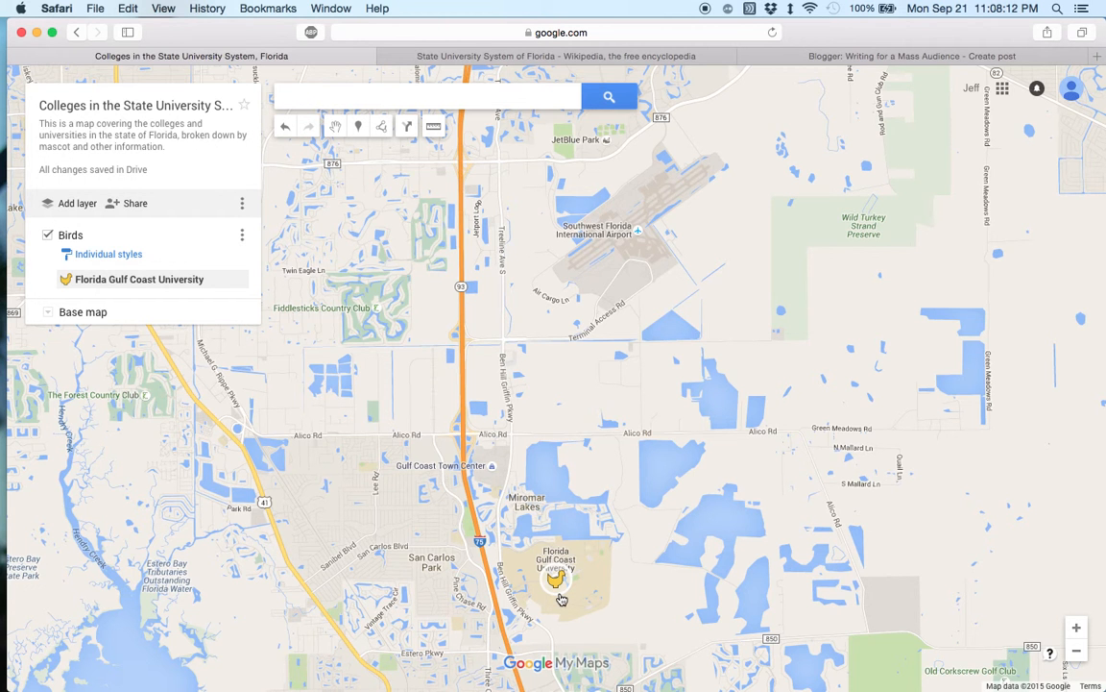
Step: View the whole state of Florida and check the details of the chicken marker near Fort Myers
scroll(562, 598, down, 6)
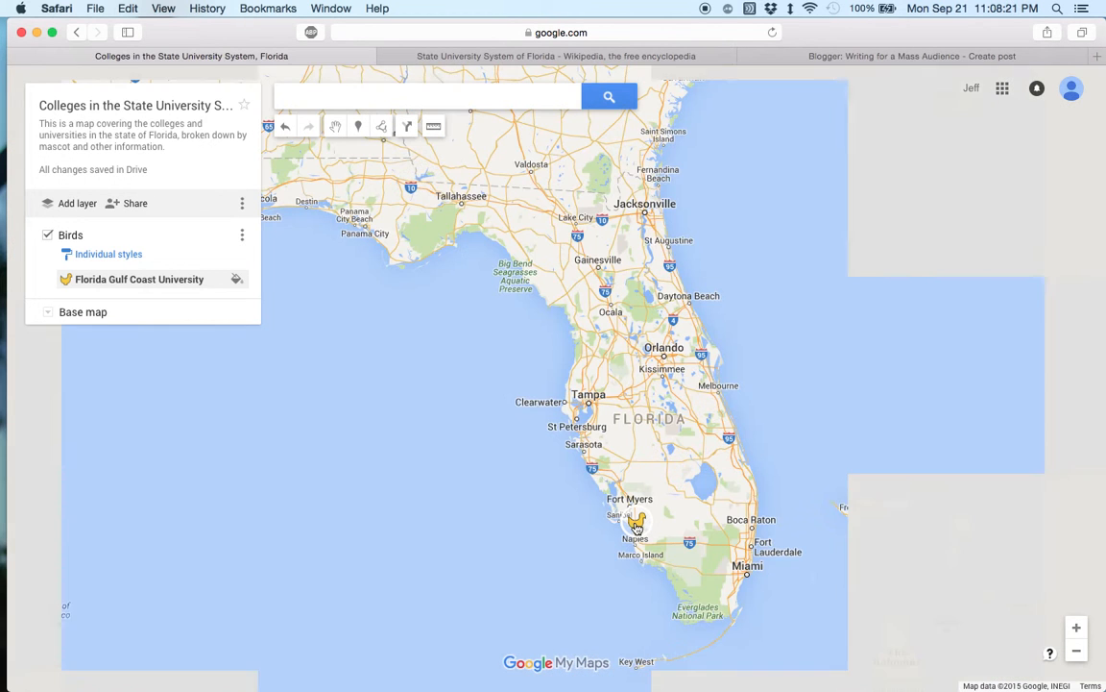
click(635, 525)
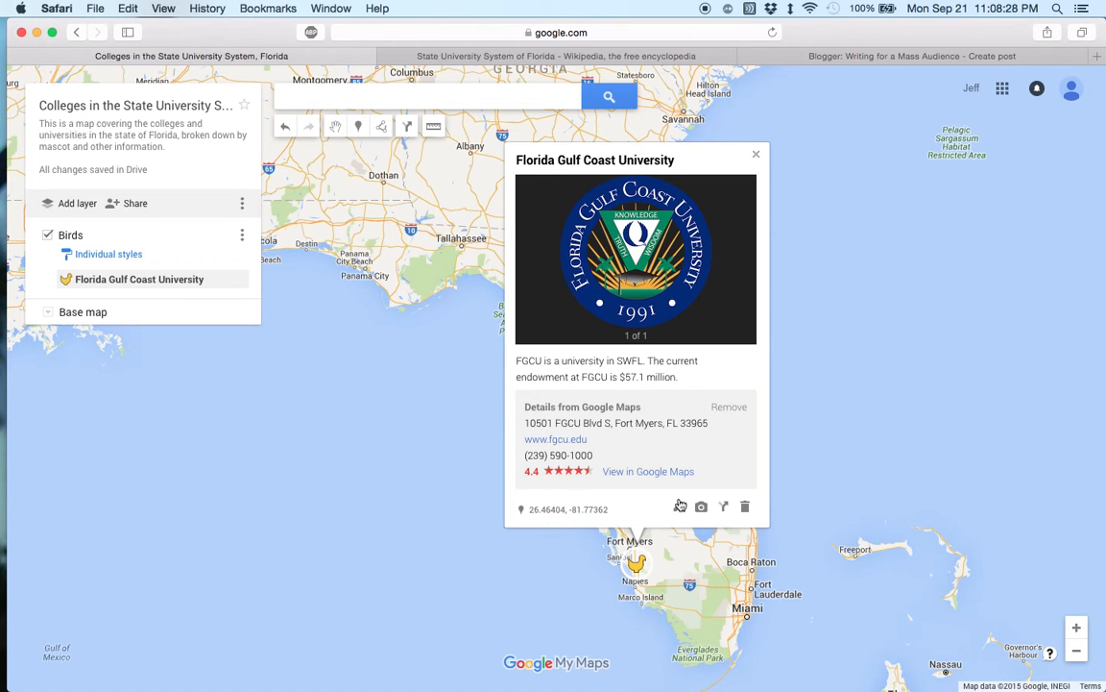
click(756, 153)
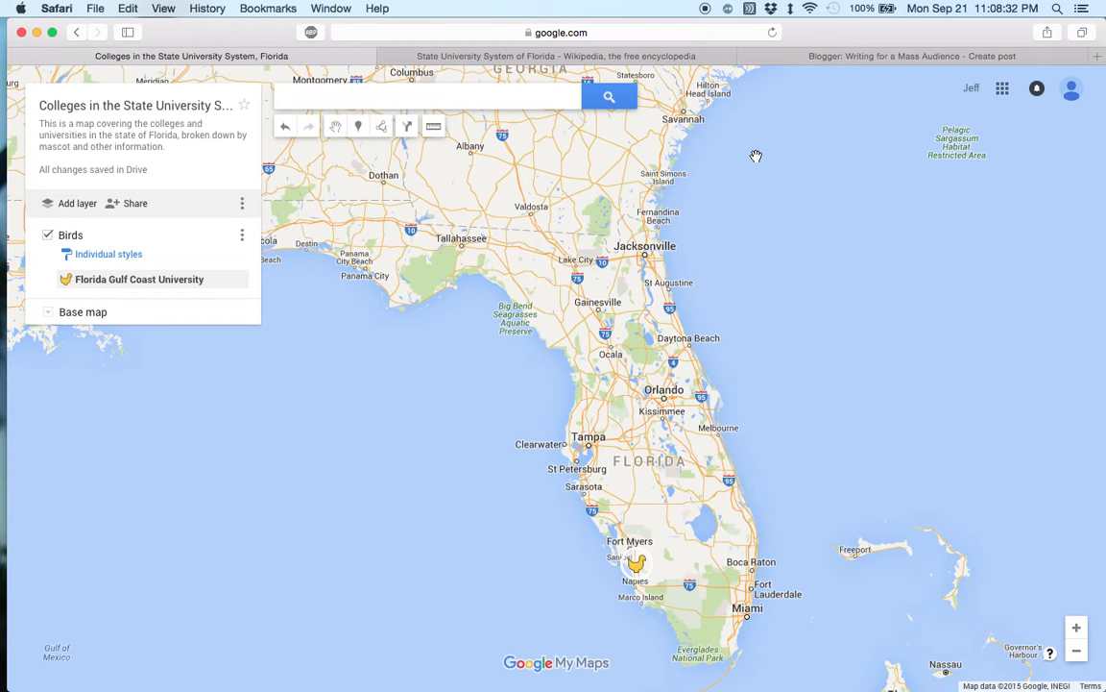
Step: Add a new layer to the map and name it Reptiles
click(76, 208)
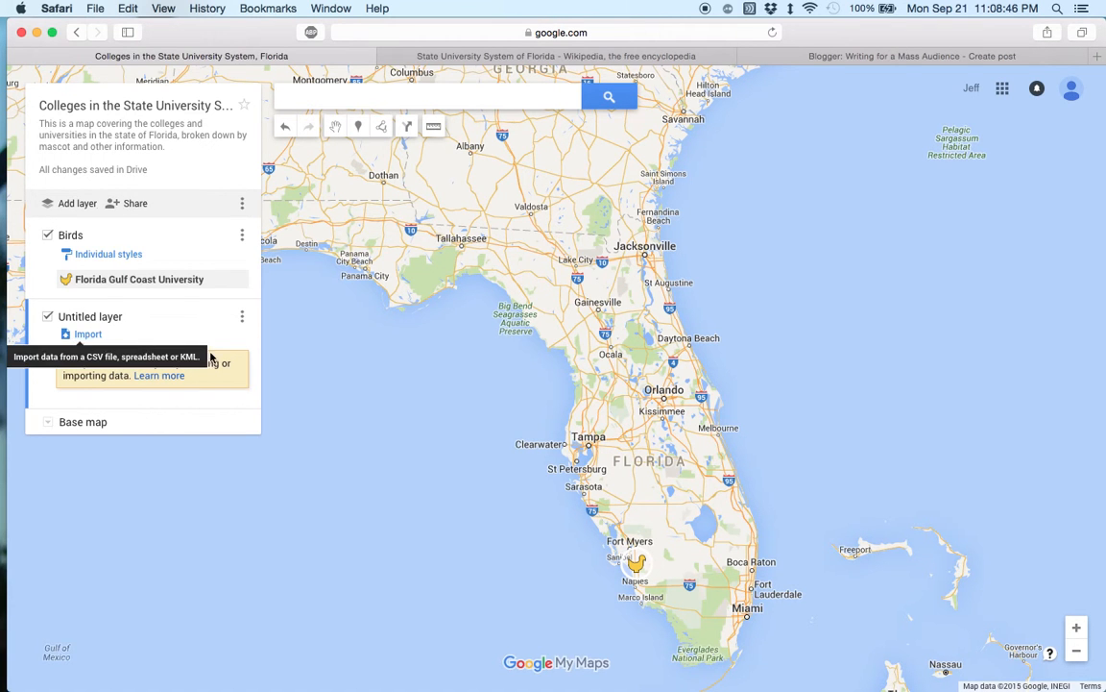
click(109, 323)
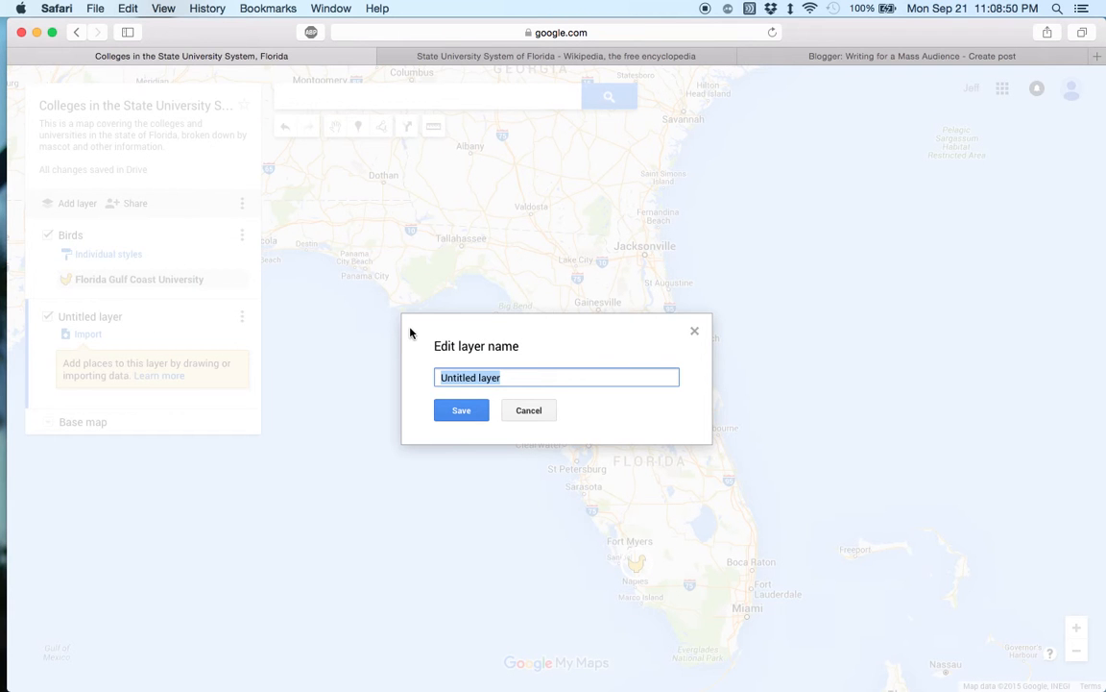
text(Reptiles)
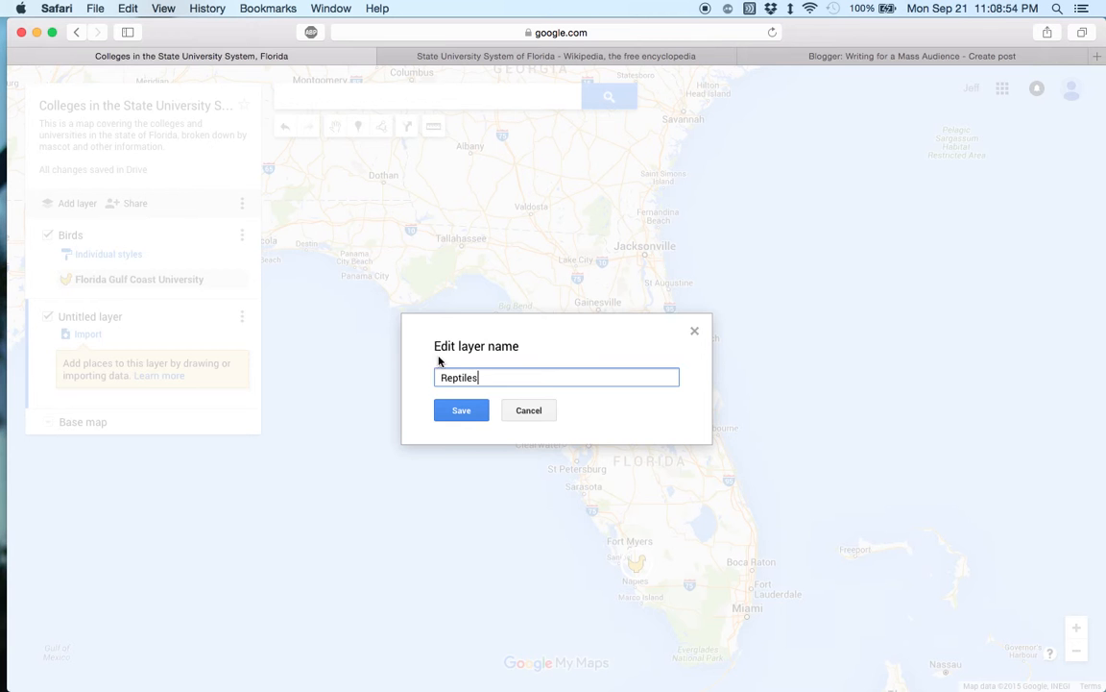
click(450, 410)
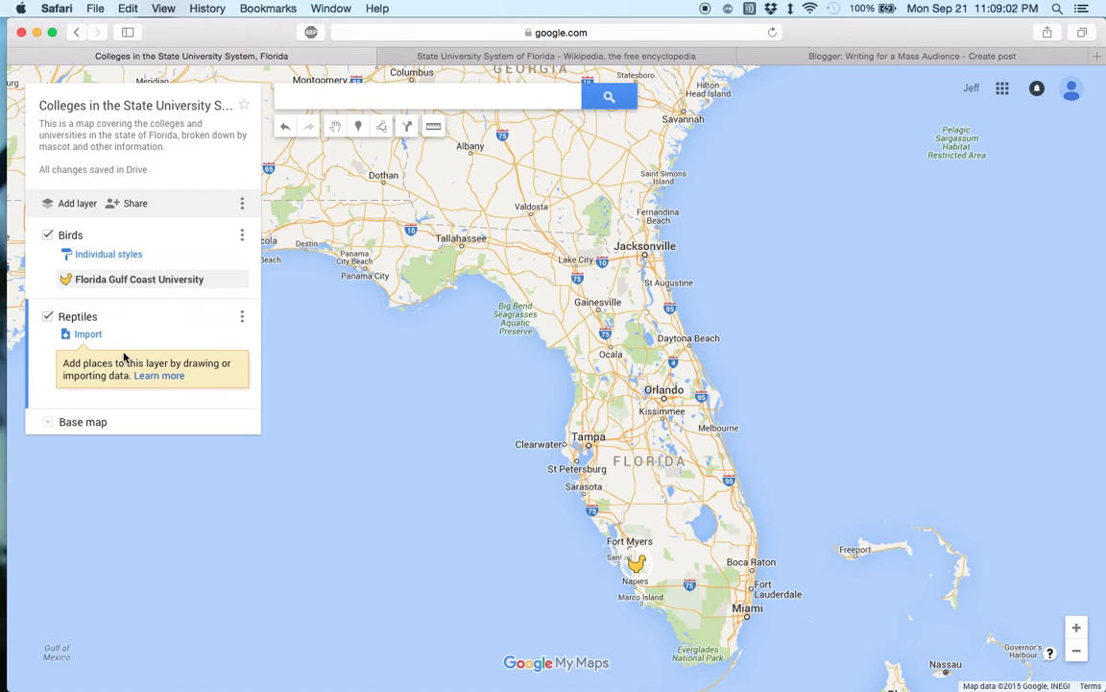
Step: Search for University of Florida in Gainesville and add the found place to the Reptiles layer
click(401, 105)
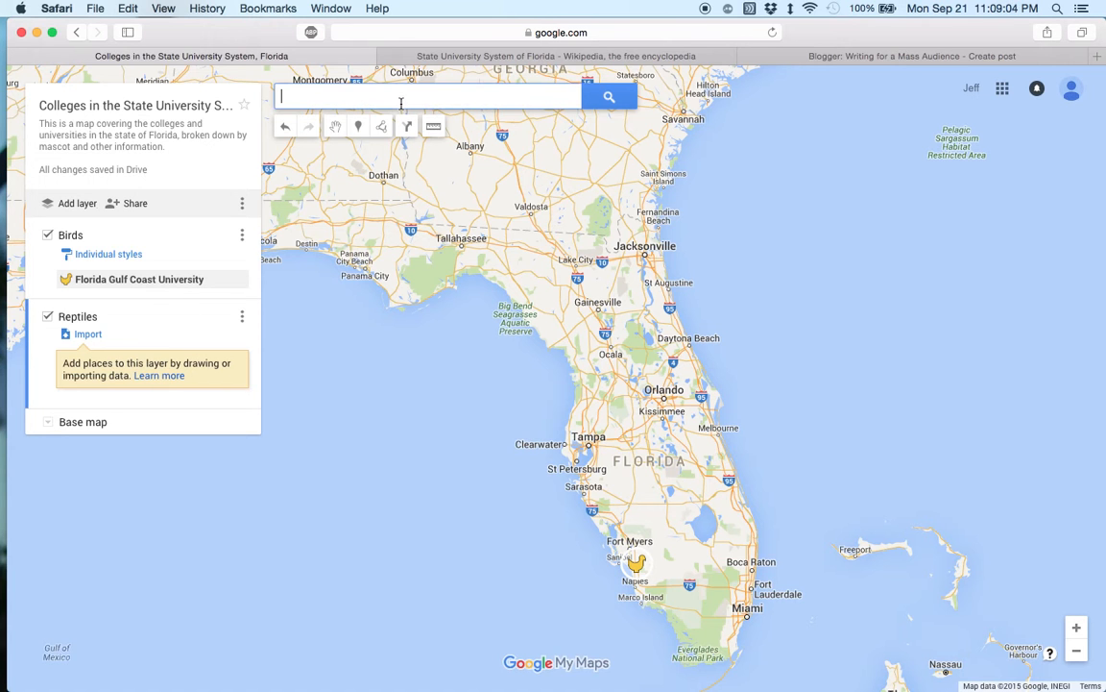
text(University of Florida)
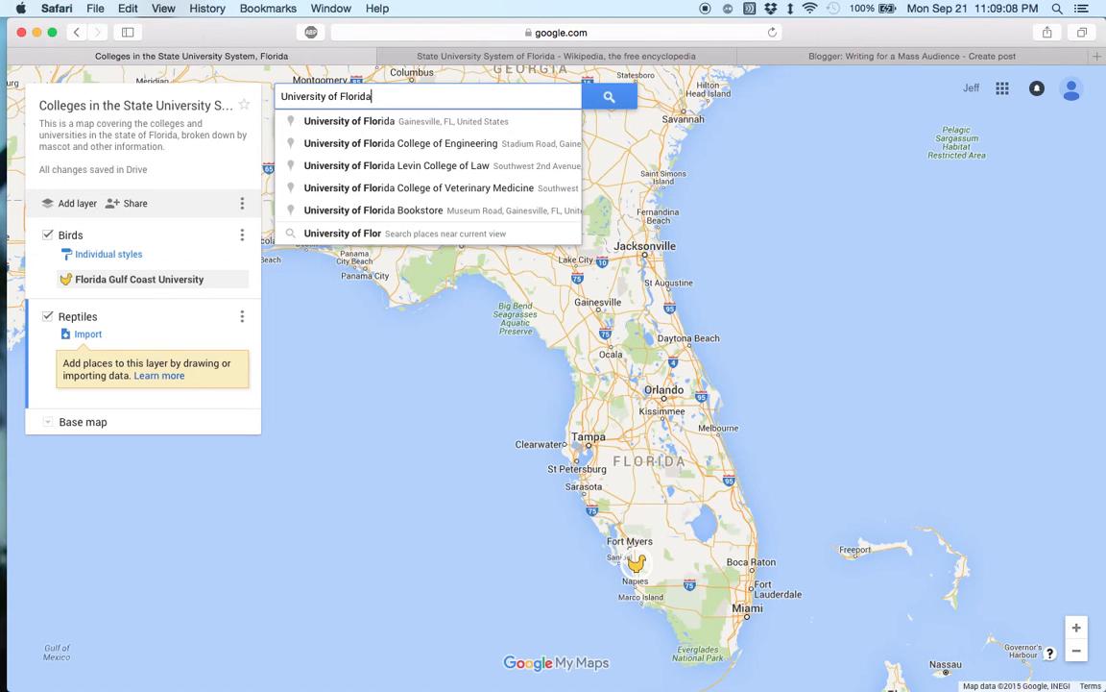
click(401, 131)
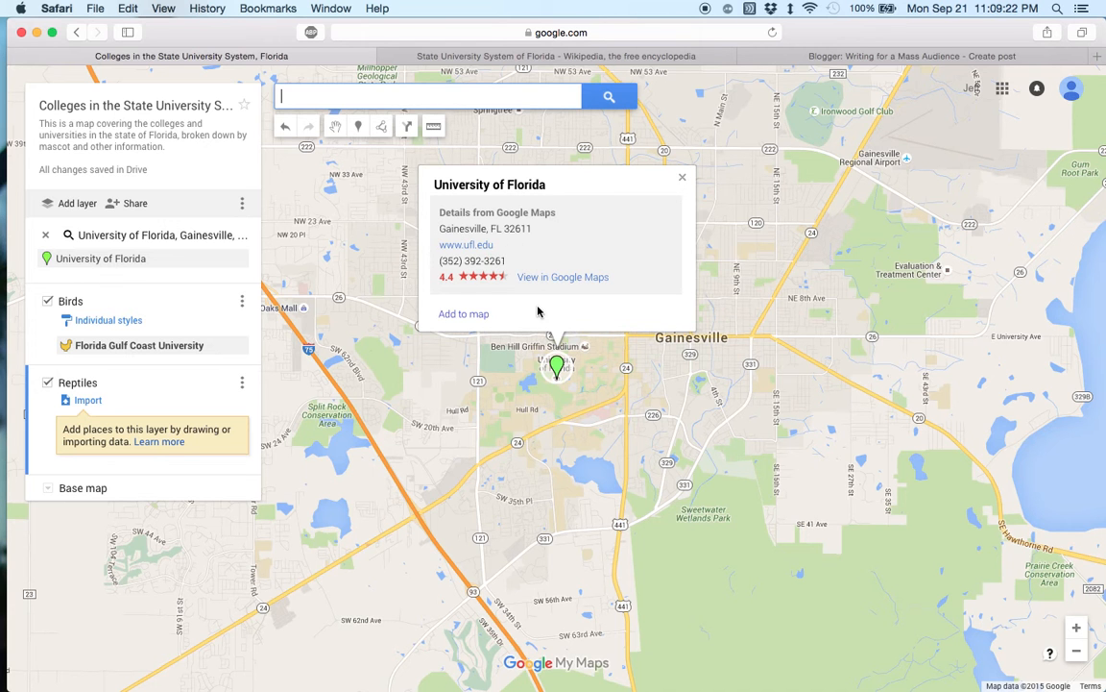
click(465, 314)
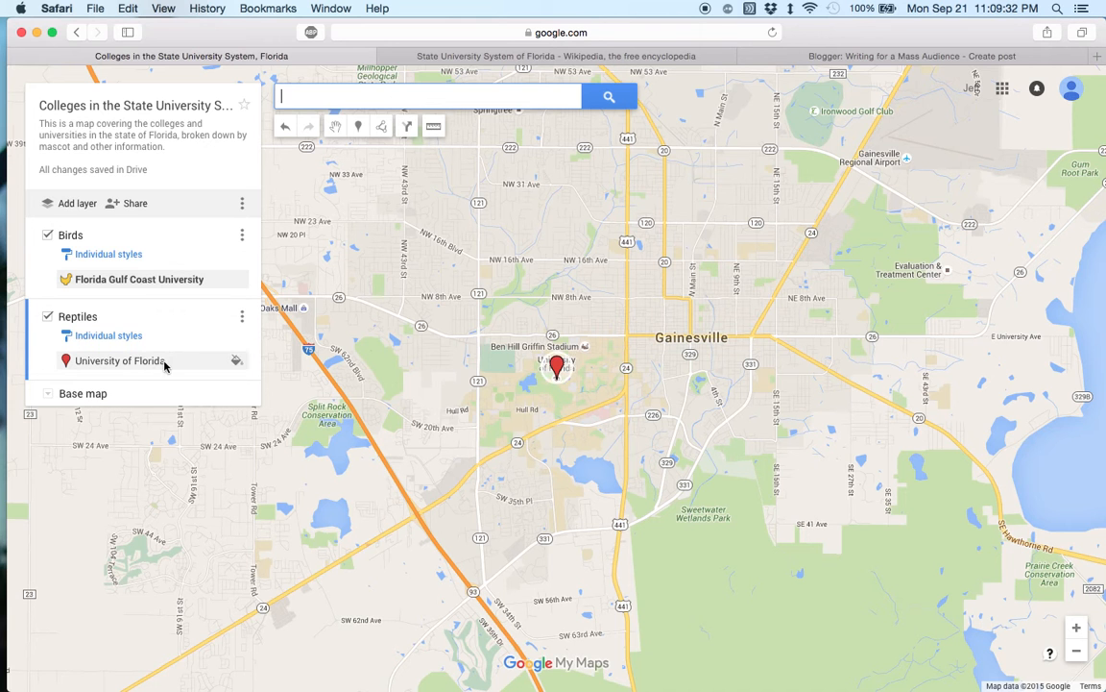
Step: Move the University of Florida marker into the Birds layer and return it to the Reptiles layer
click(115, 361)
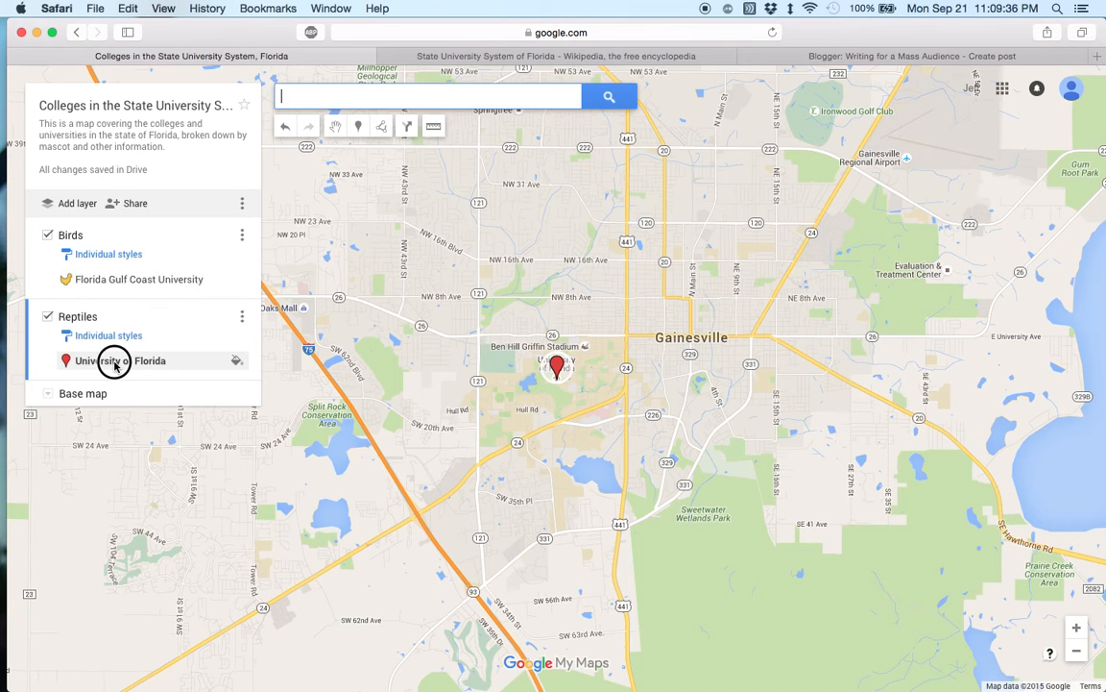
drag(114, 316, 114, 278)
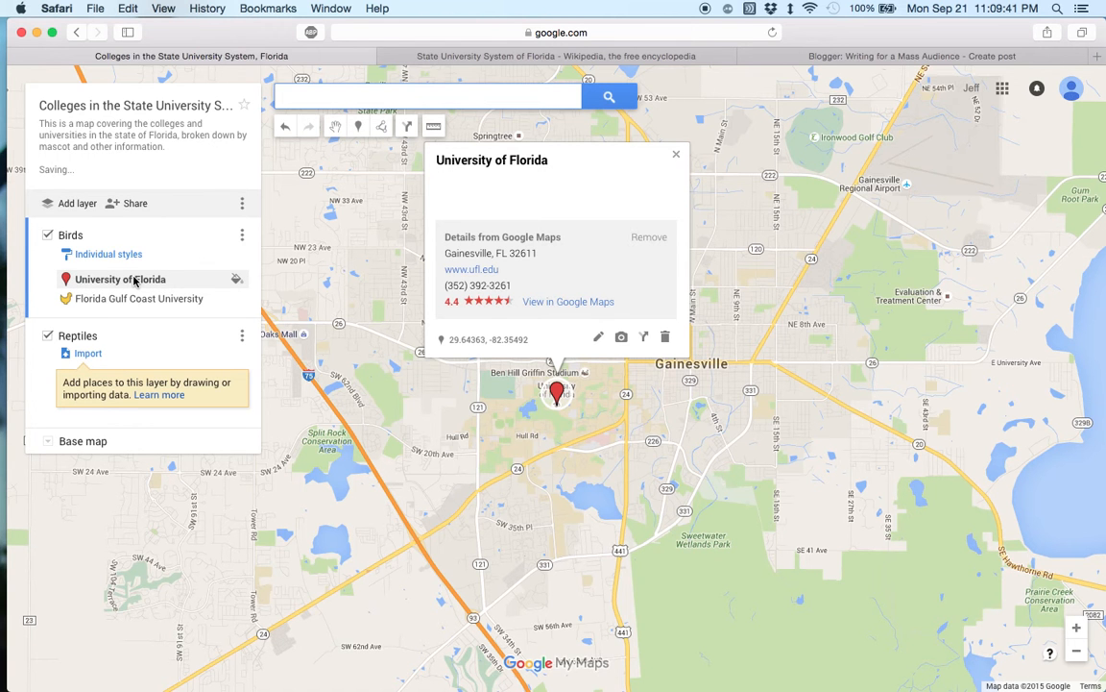
drag(134, 280, 120, 376)
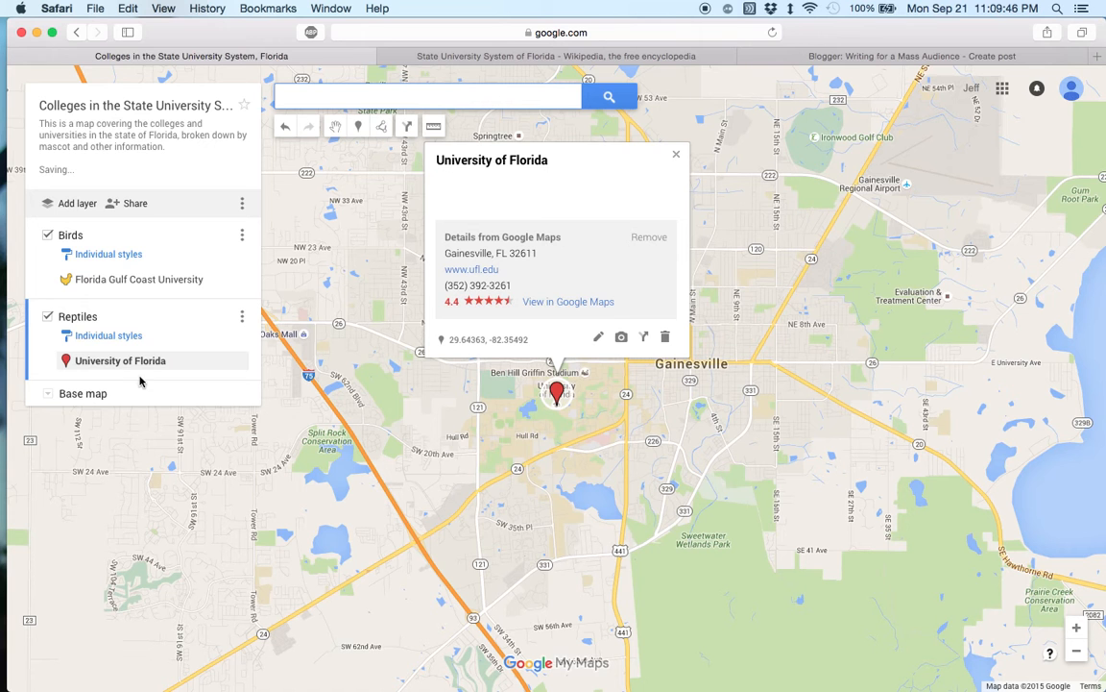
Step: Start the University of Florida marker's description with "UF is a large school in Gainesville, Florida. It's current endowment is"
click(600, 341)
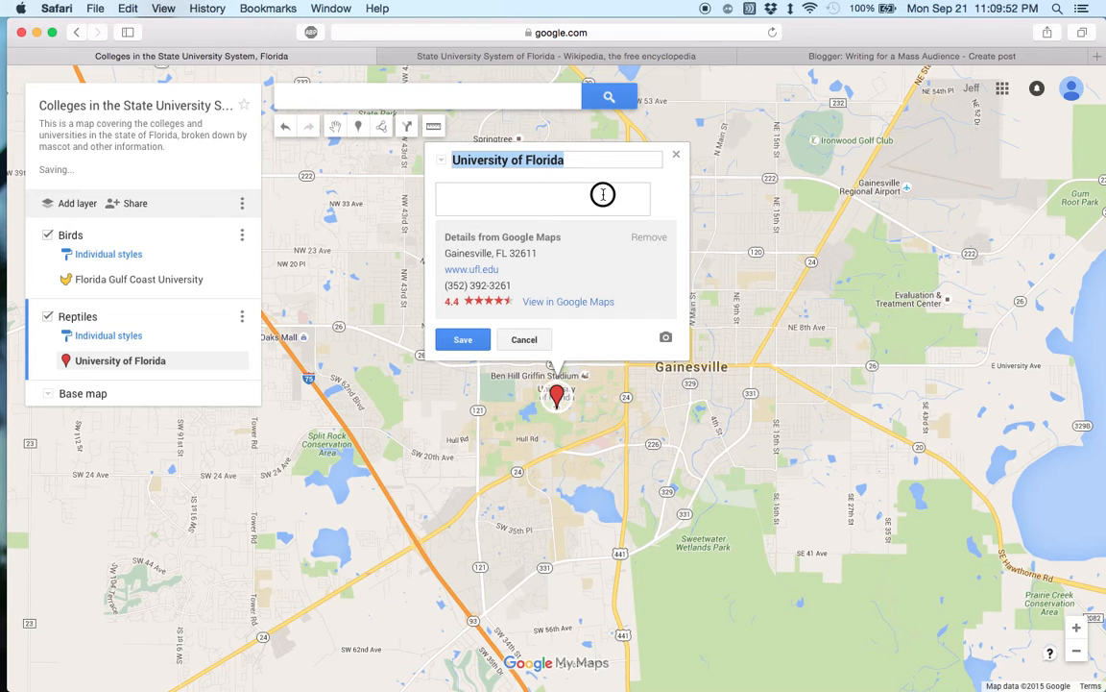
click(602, 194)
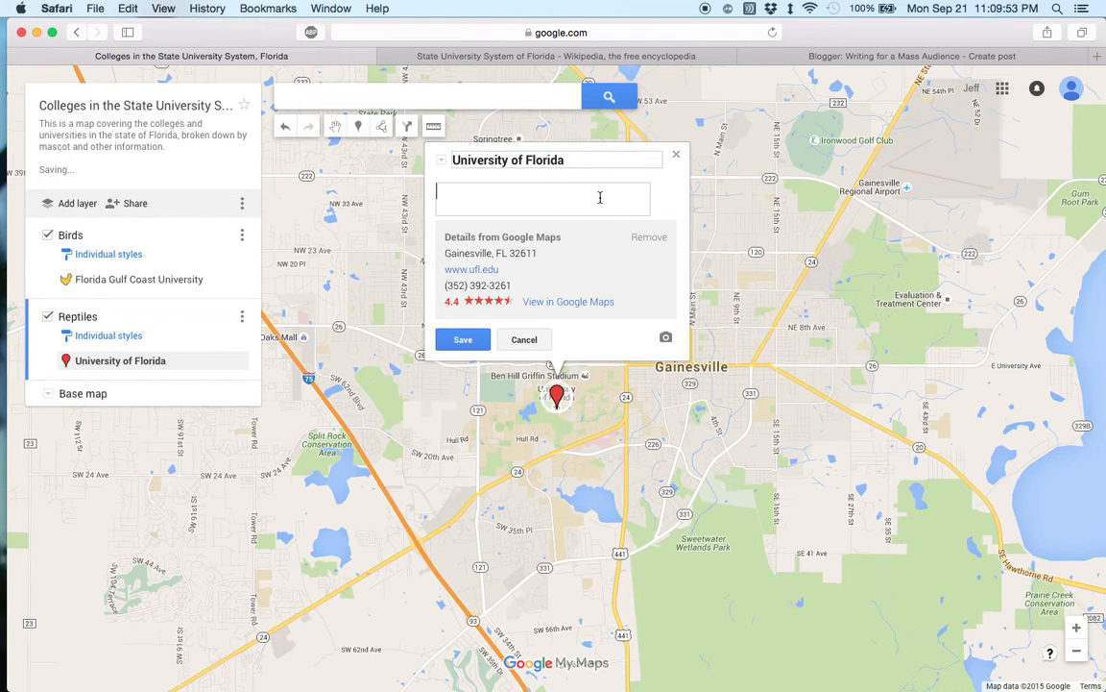
text(UF is a large school in Gainesville, Florida)
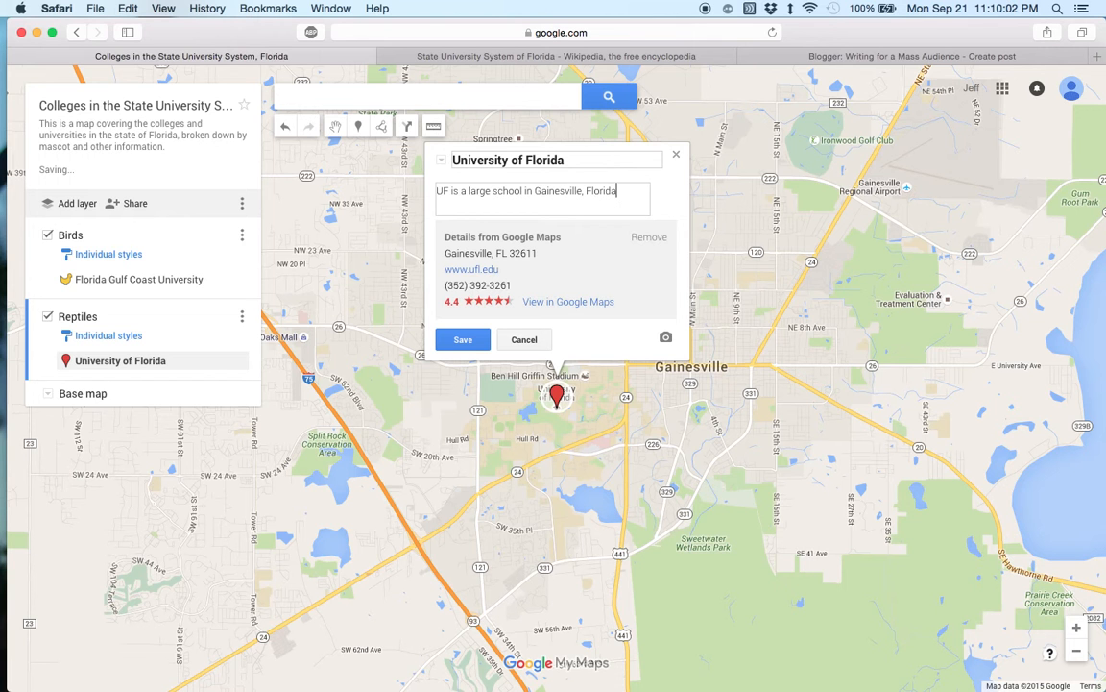
text(. It's current endowme)
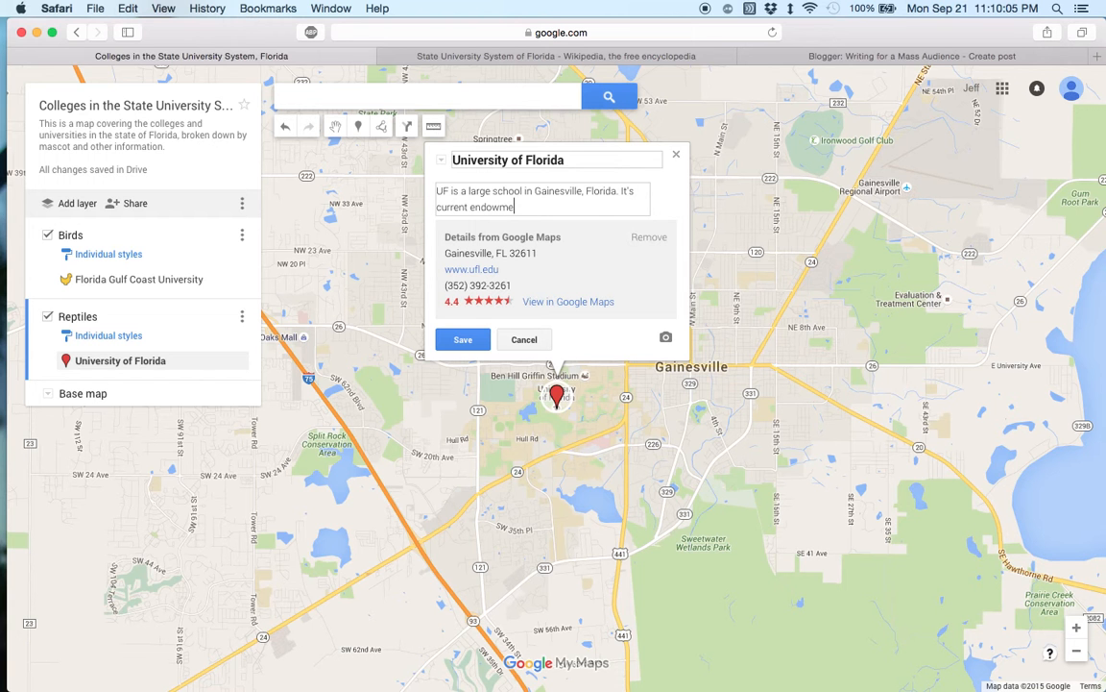
text(nt is)
Step: Copy the University of Florida's $1.4 billion endowment from the Wikipedia table into the marker's description, end it with a period and save
click(451, 58)
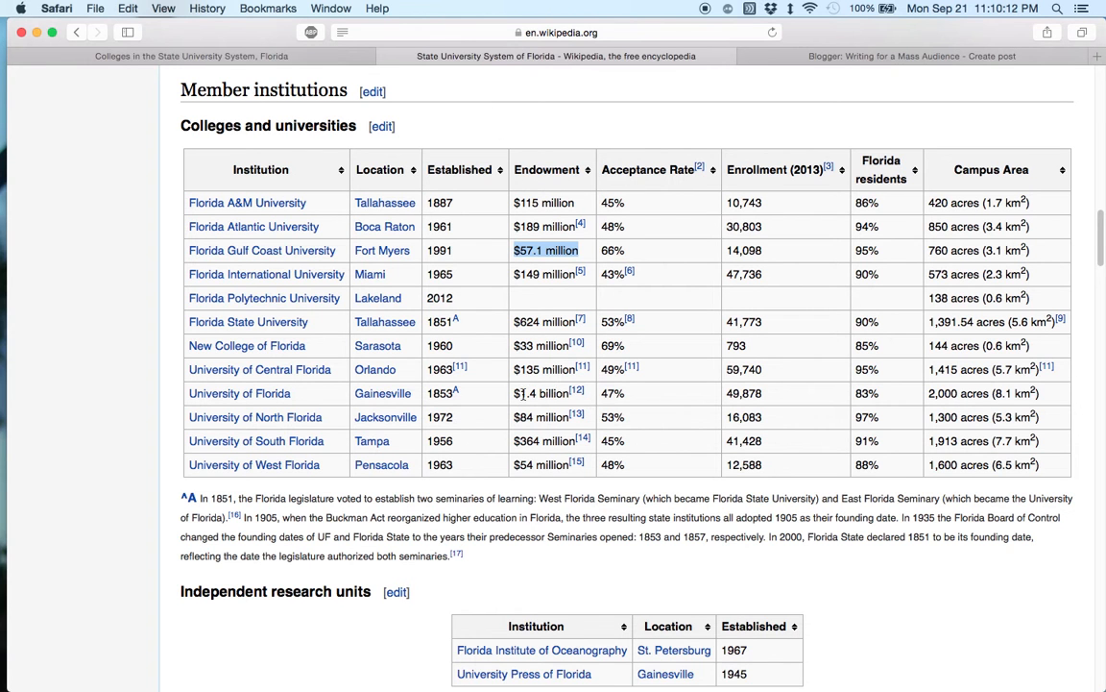
drag(515, 393, 568, 395)
key(super+c)
key(super+c)
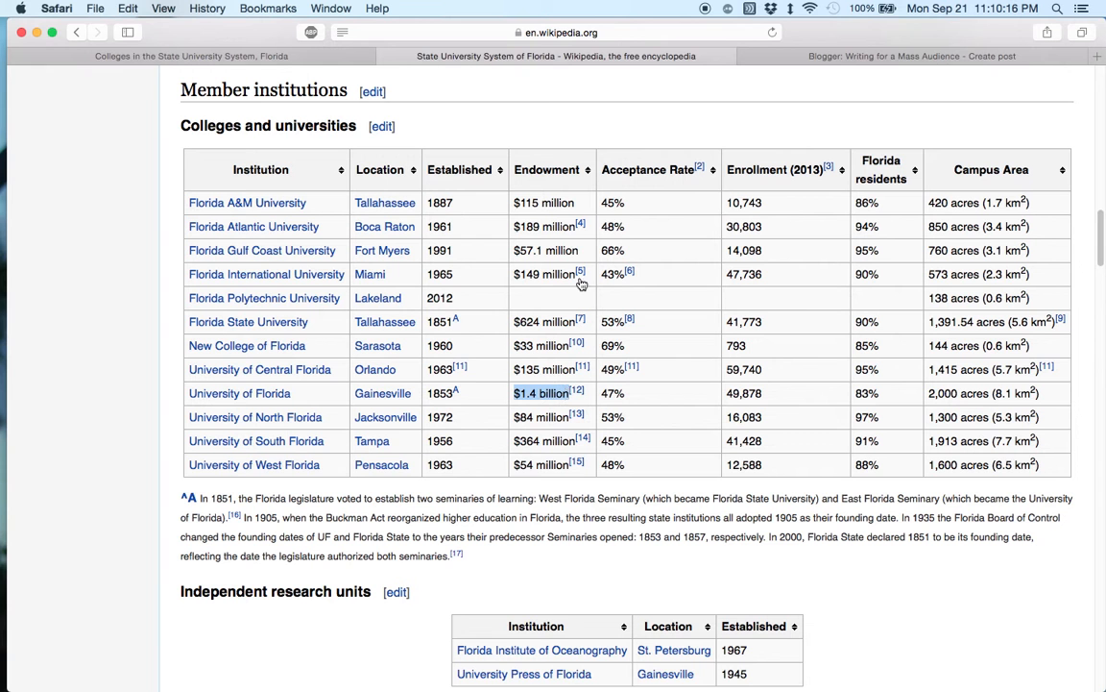
click(291, 55)
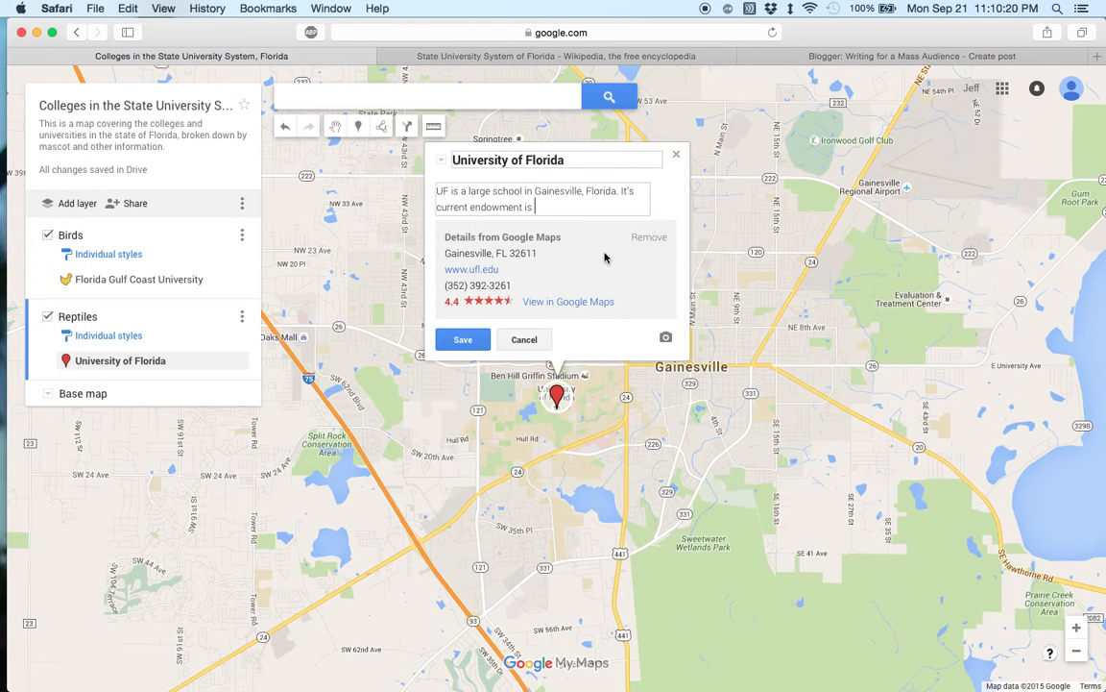
key(super+v)
text(.)
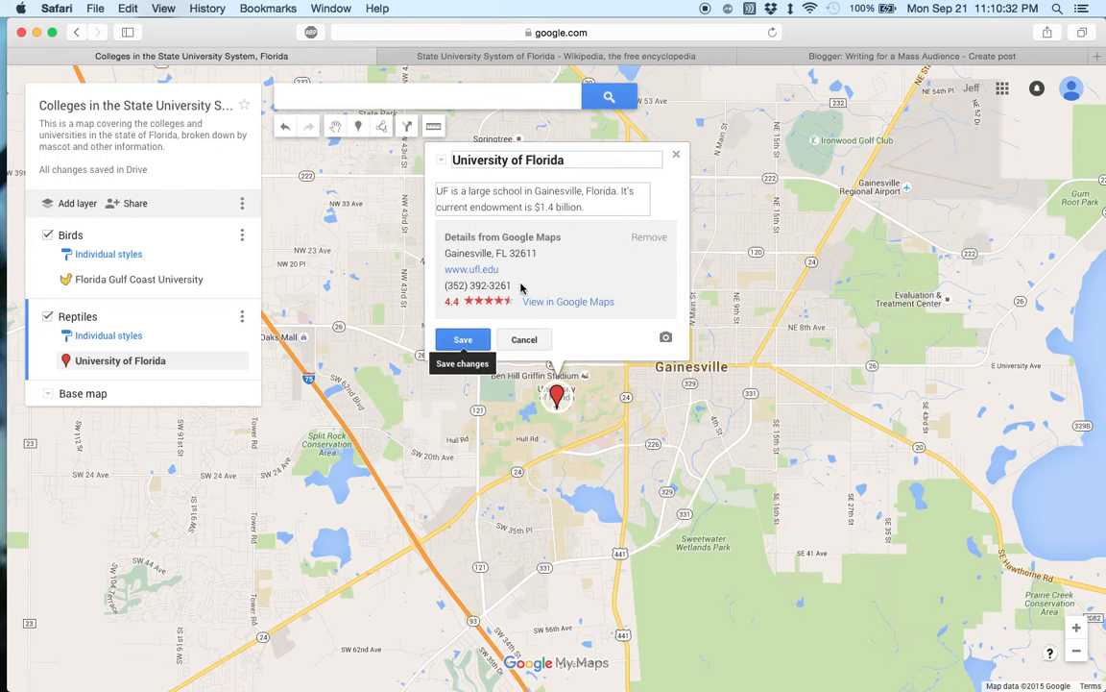
click(465, 340)
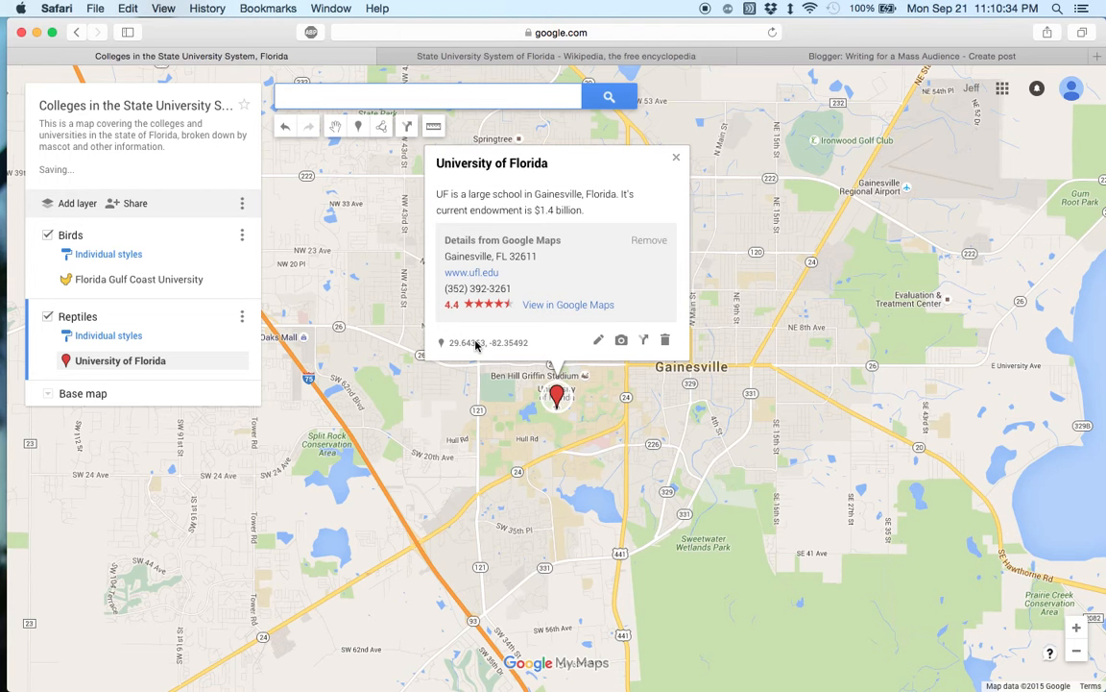
Step: Search Google images for UF, add the orange and blue UF logo to the University of Florida marker, save and close its details
click(624, 341)
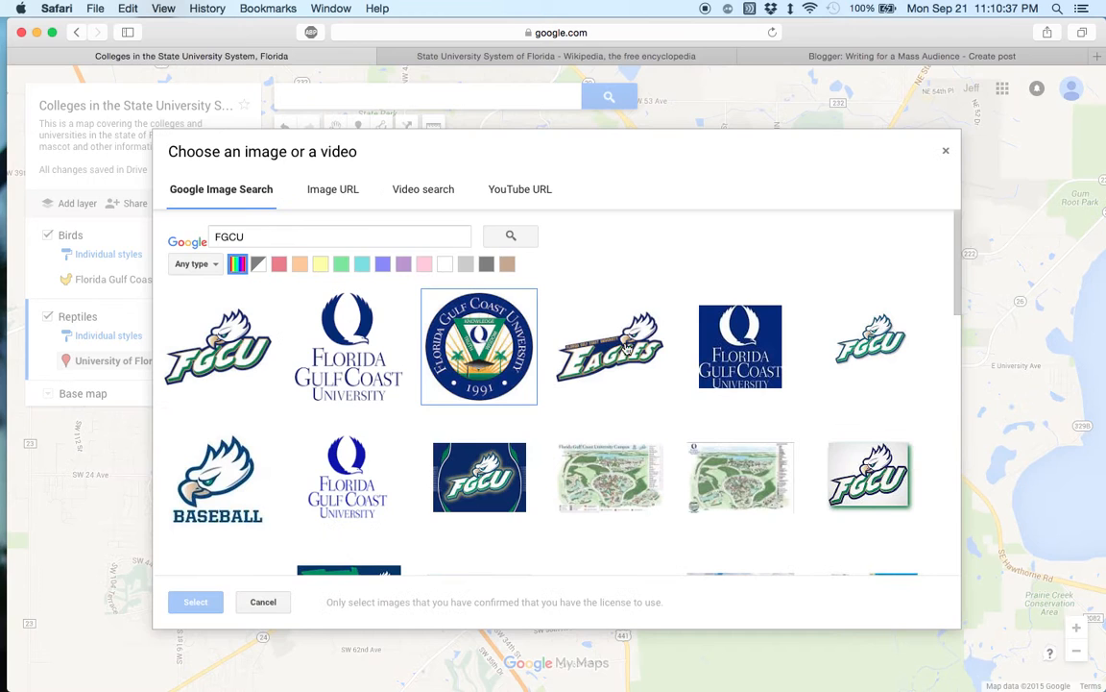
double_click(339, 235)
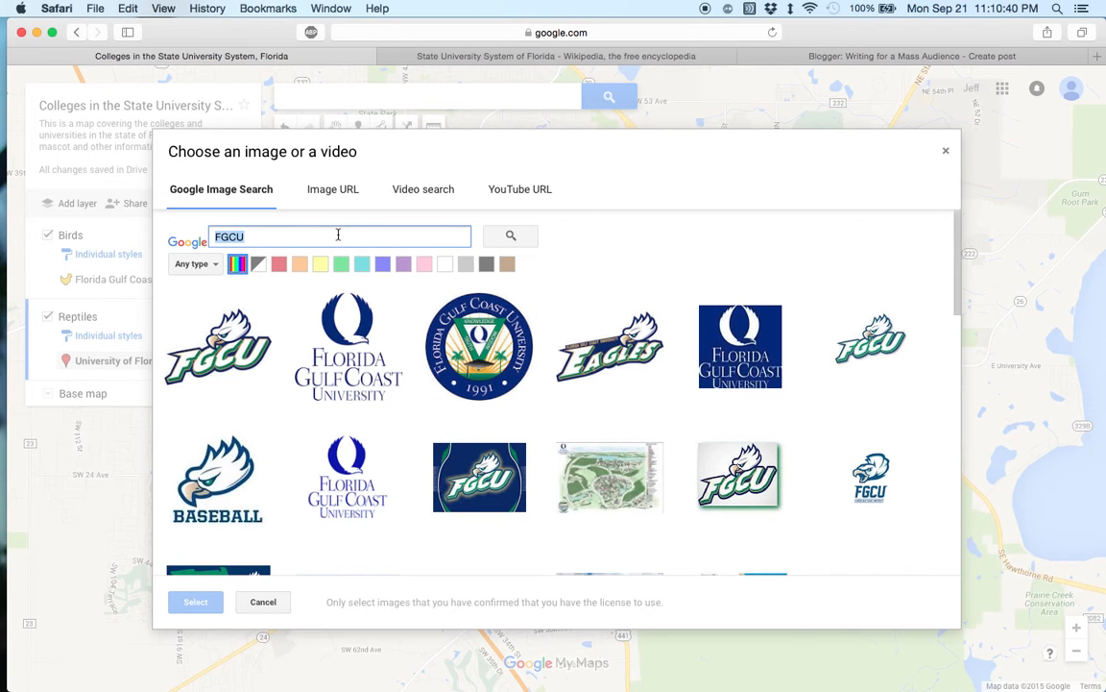
text(UF)
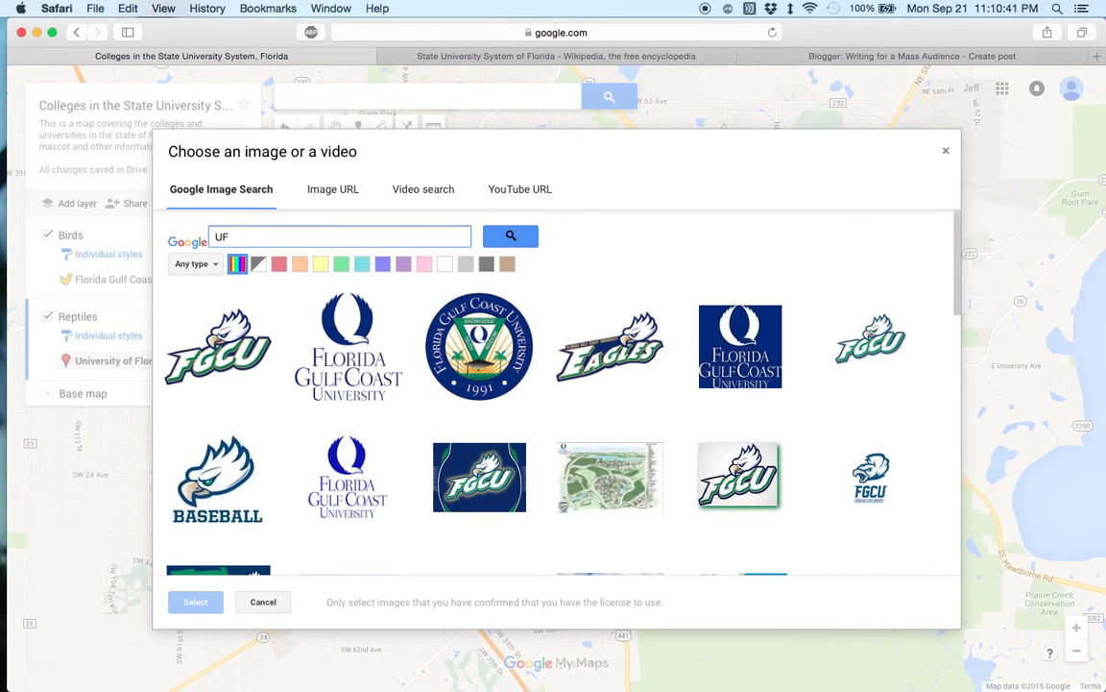
click(497, 237)
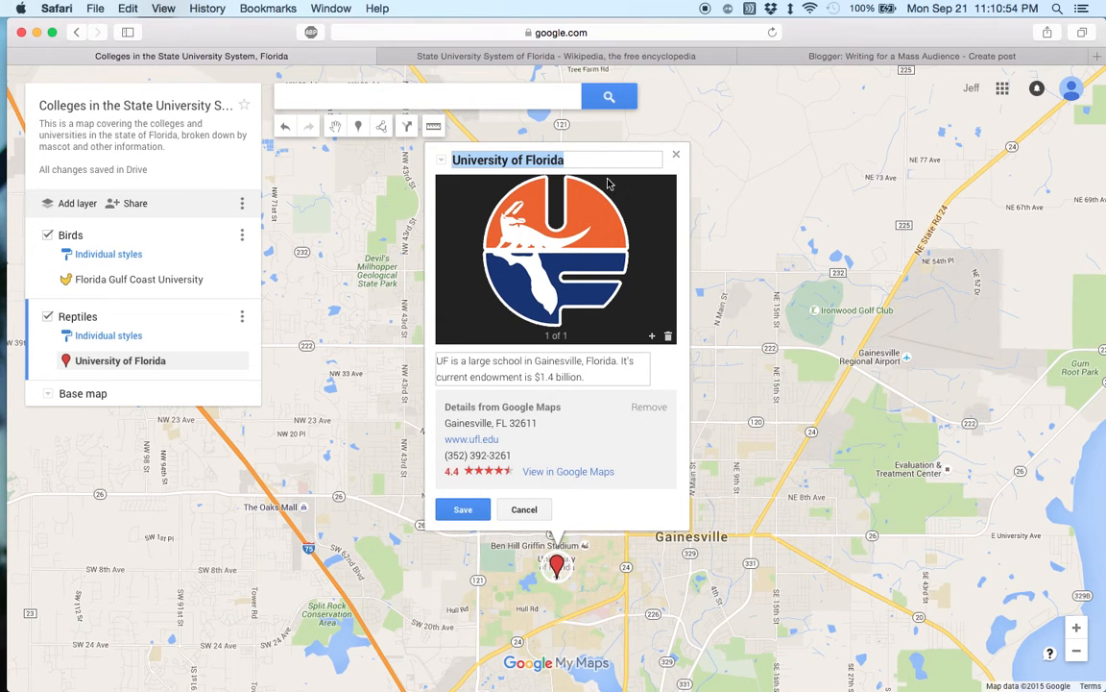
click(463, 510)
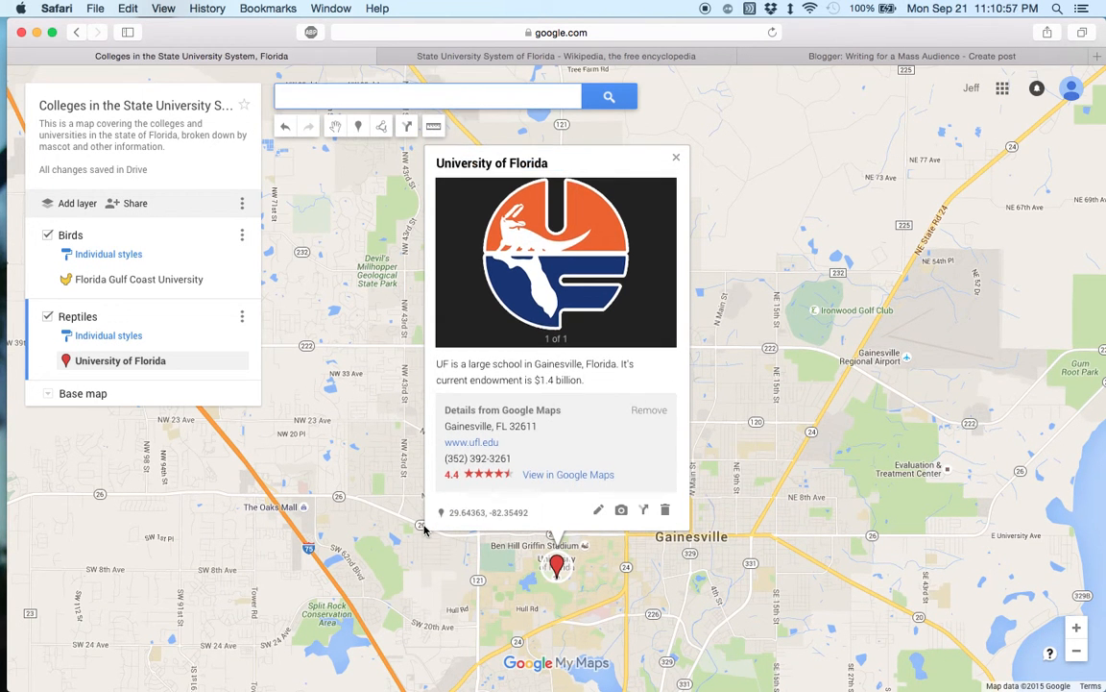
click(677, 160)
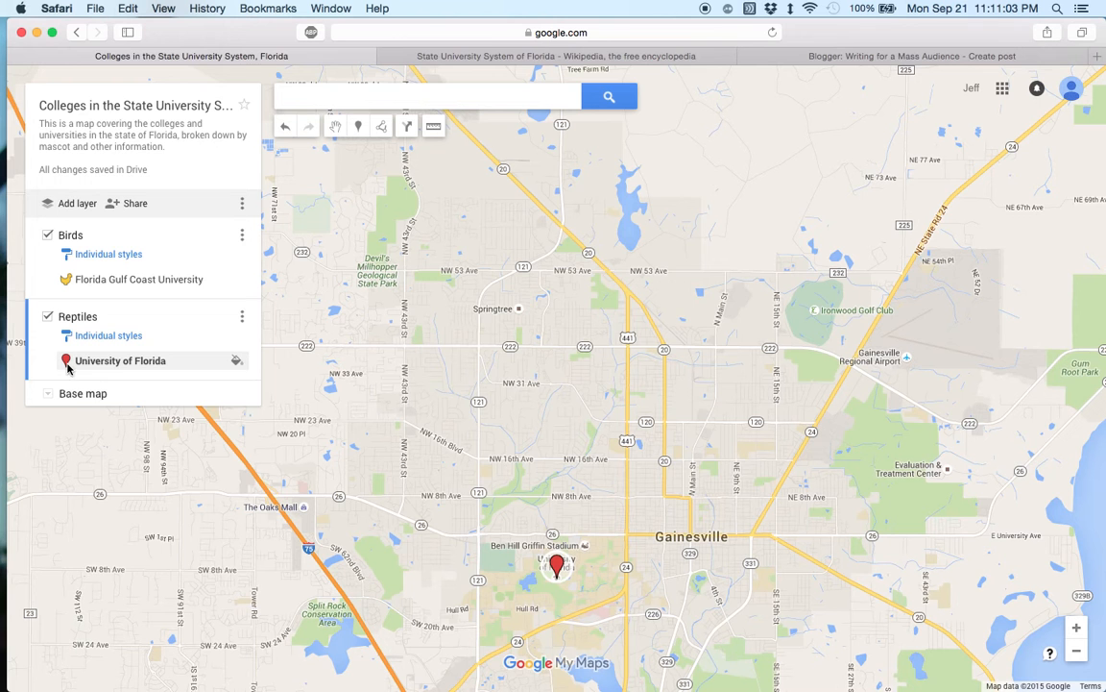
Step: Change the University of Florida marker's icon to the red reptile-like monster from the Crisis group of additional icons
click(236, 361)
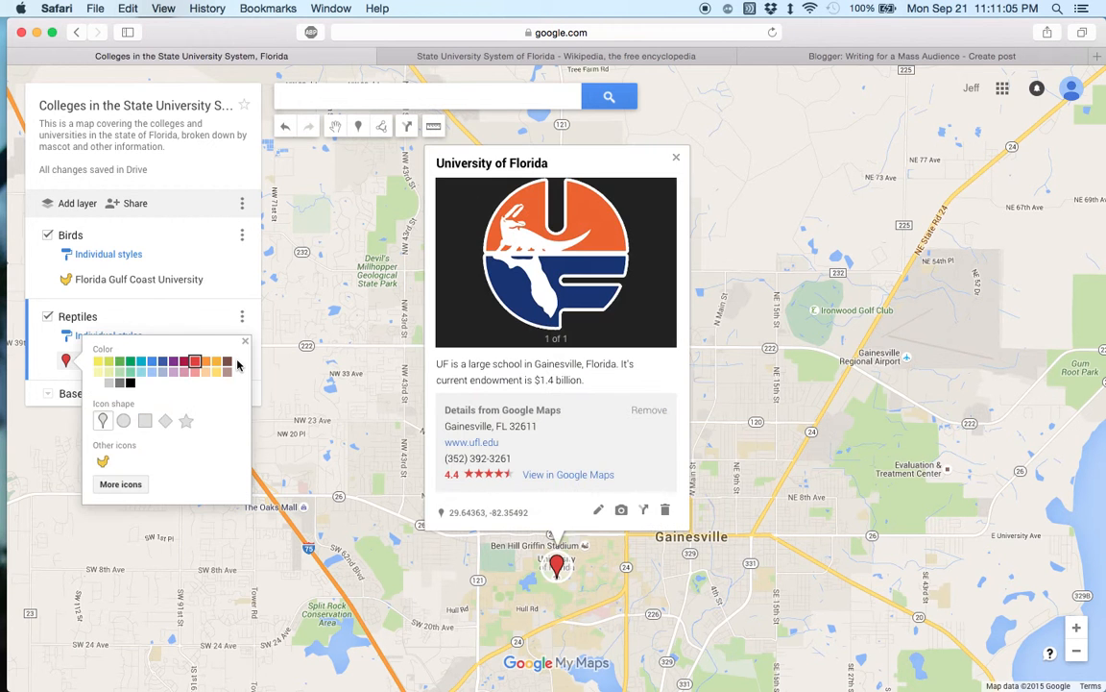
click(120, 484)
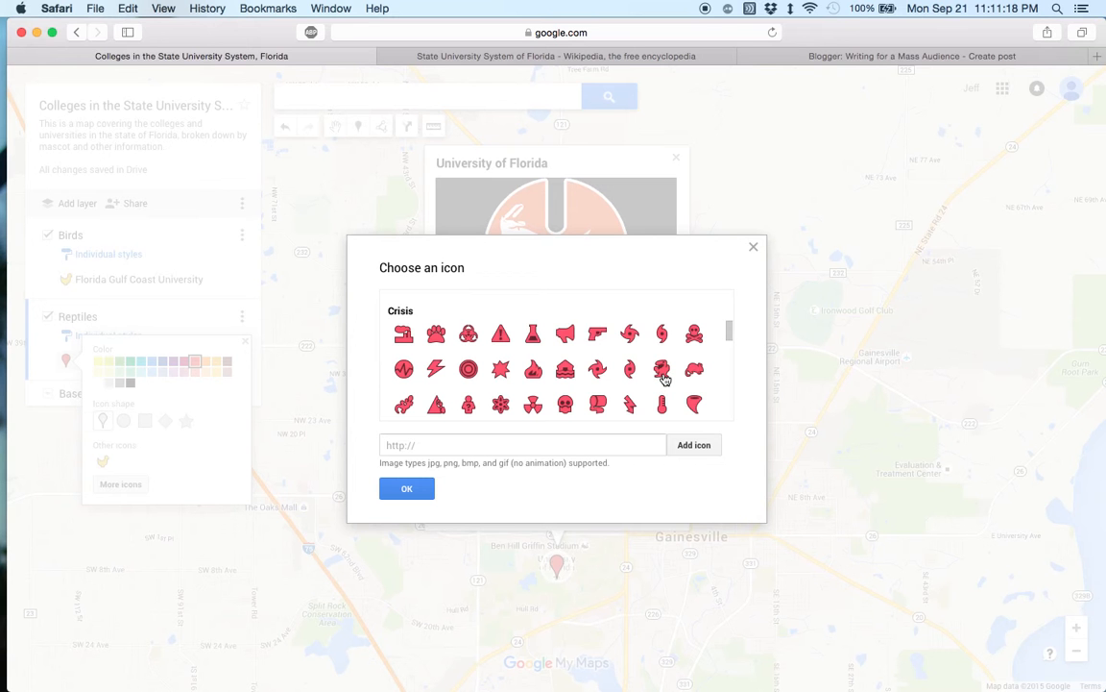
click(662, 375)
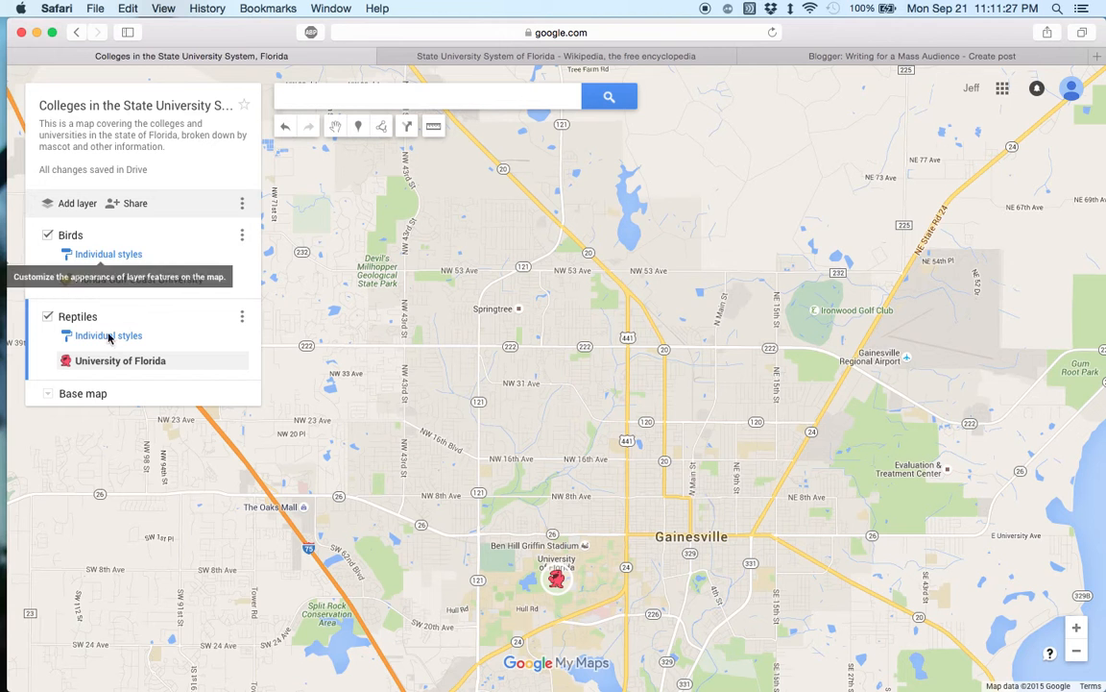
Step: Hide the Birds layer from the map of Florida while keeping the Reptiles layer shown
scroll(822, 432, down, 5)
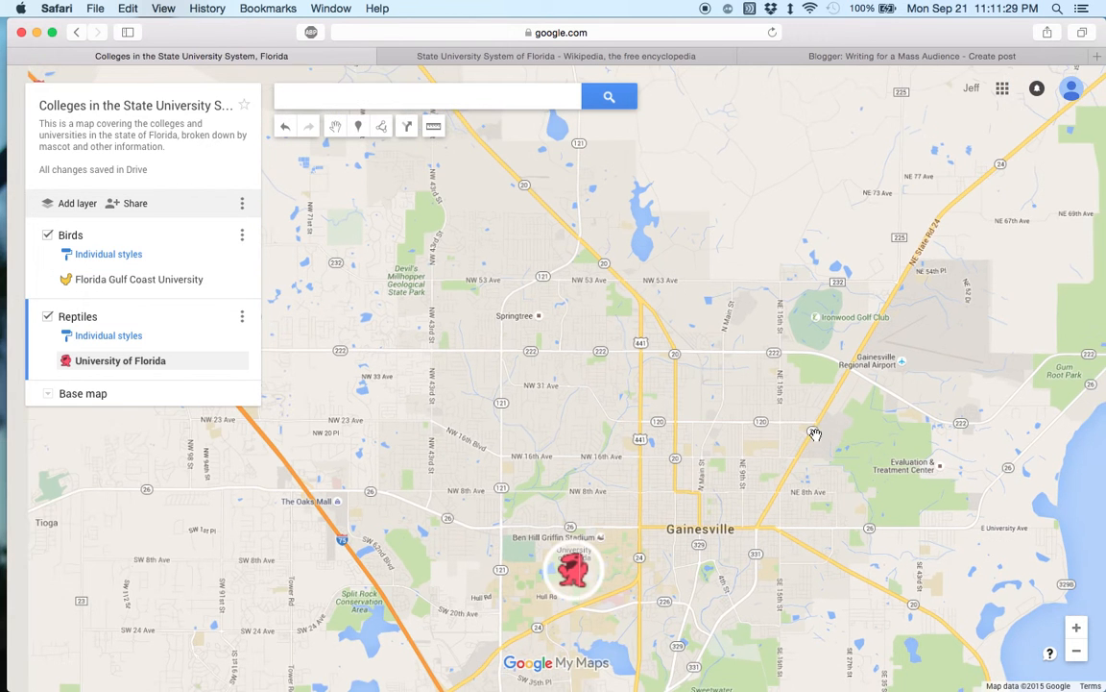
scroll(806, 439, down, 3)
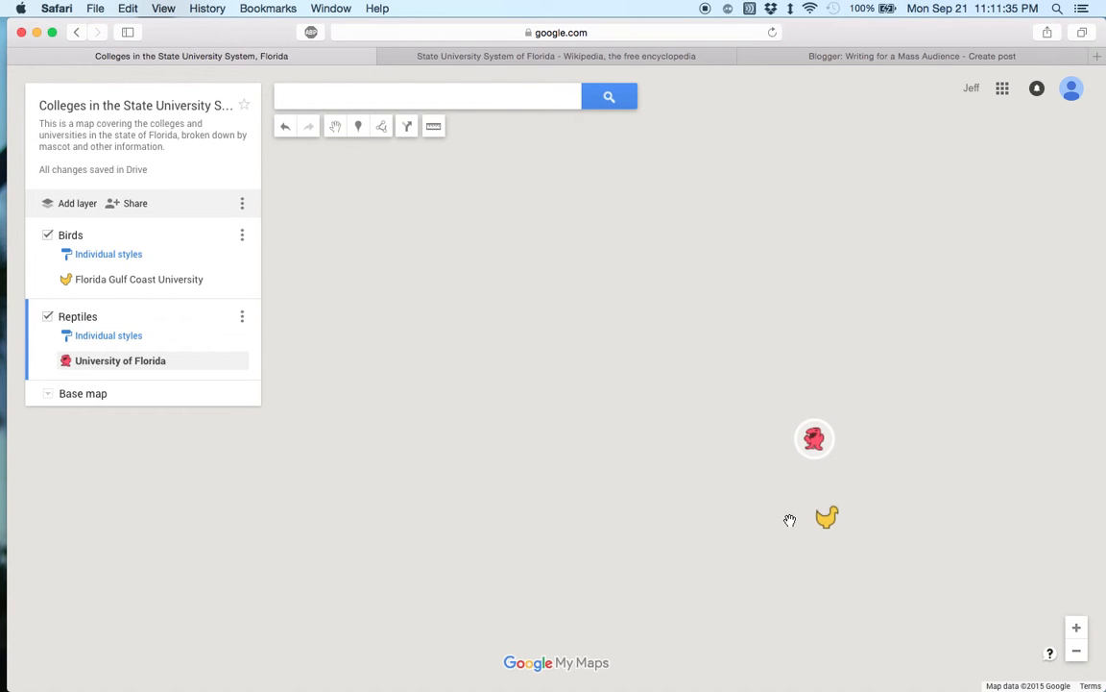
click(767, 460)
drag(768, 461, 705, 434)
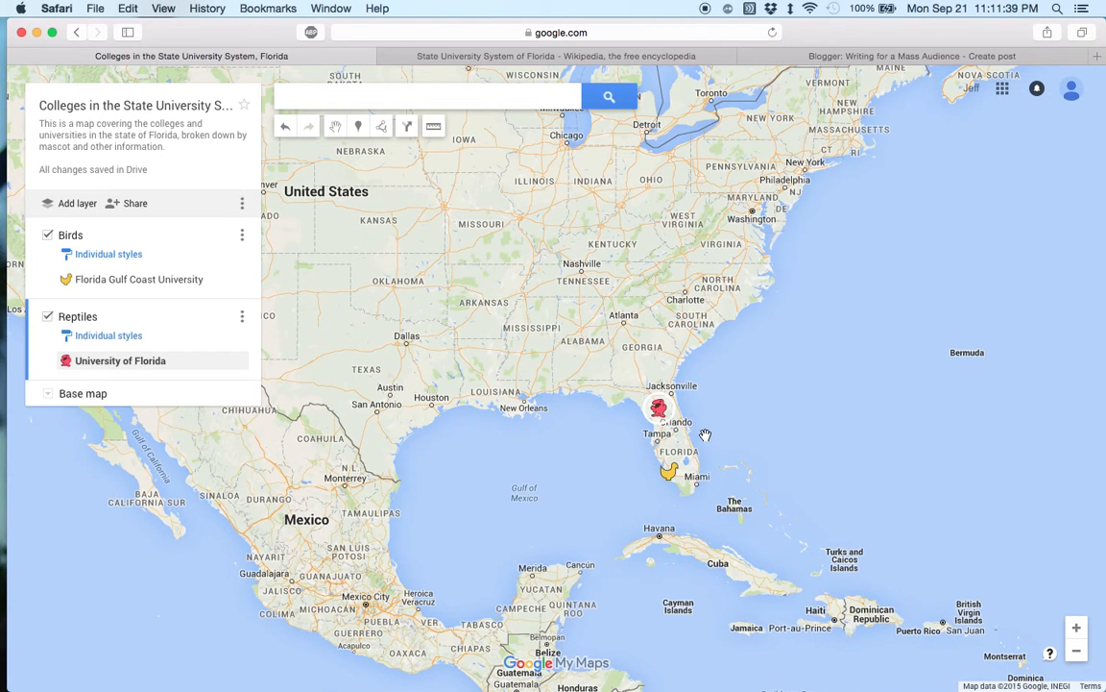
double_click(706, 434)
double_click(693, 475)
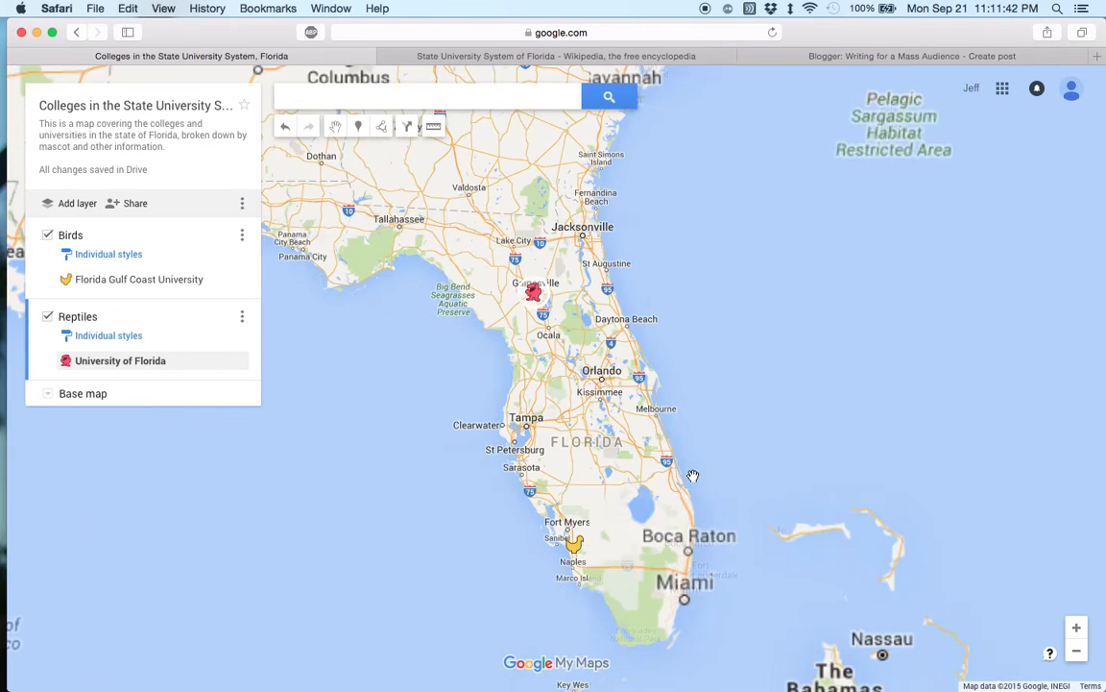
drag(690, 475, 778, 447)
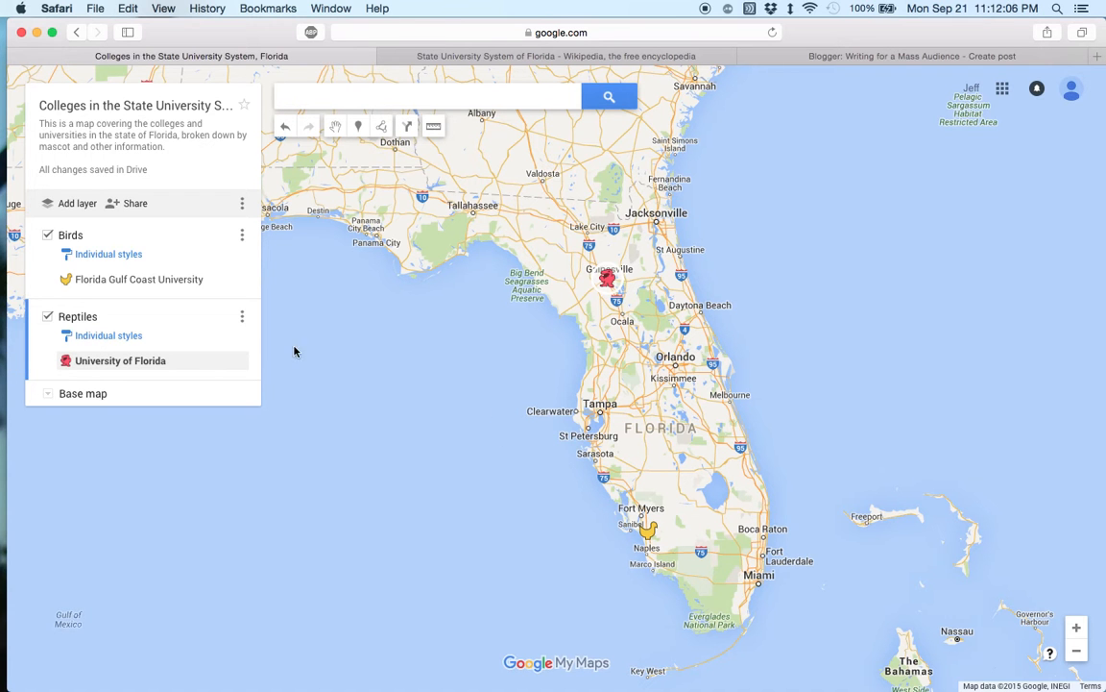
click(48, 235)
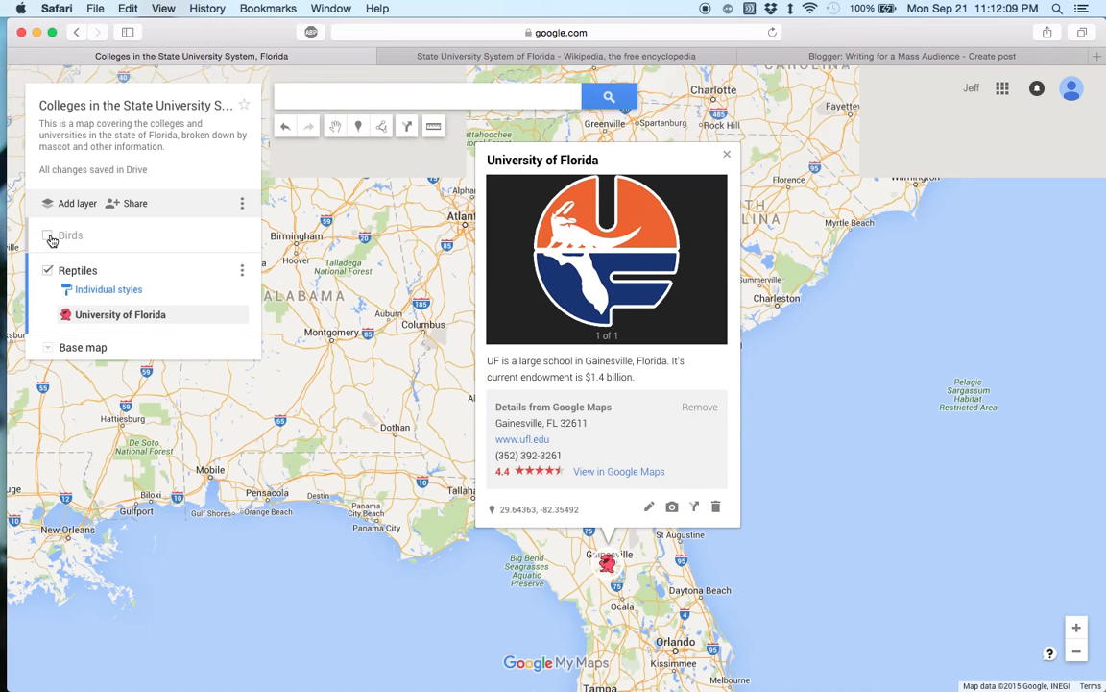
Step: Close the University of Florida details, show the Birds layer, and toggle the Reptiles layer off and on so both layers are shown
click(728, 157)
drag(770, 422, 785, 199)
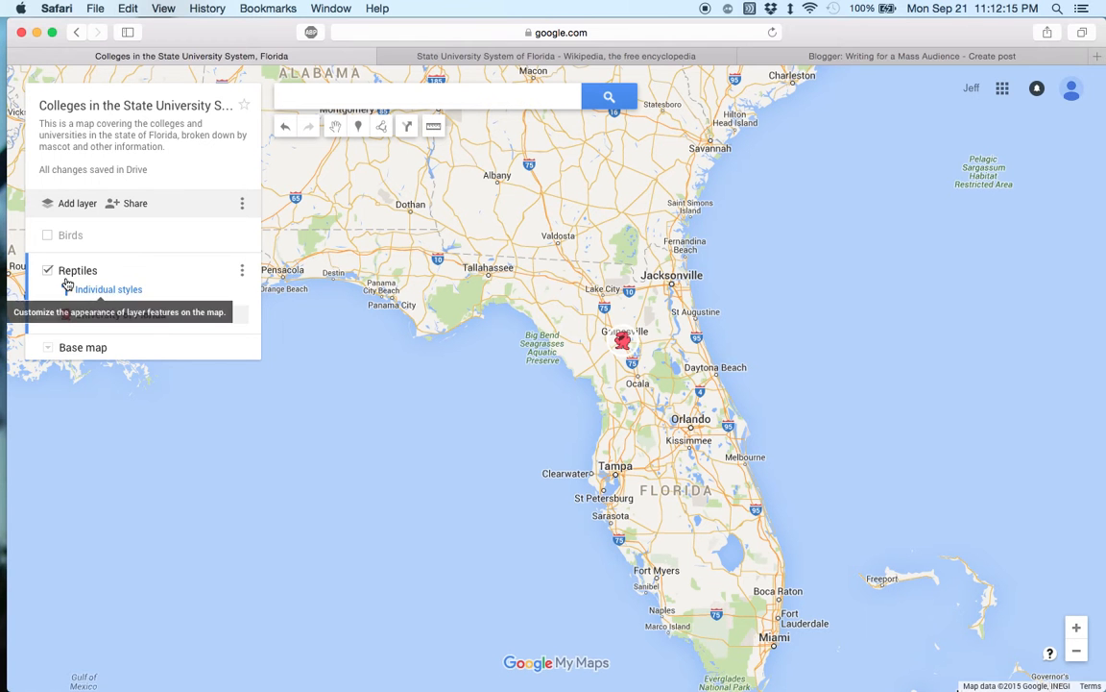
click(47, 234)
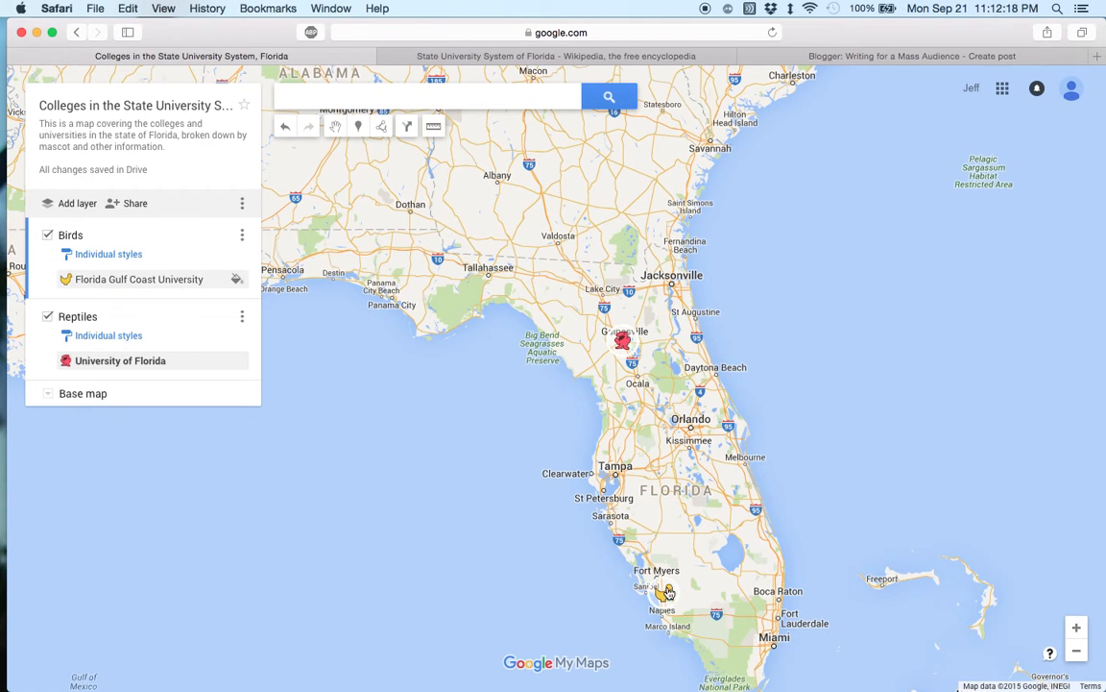
click(48, 317)
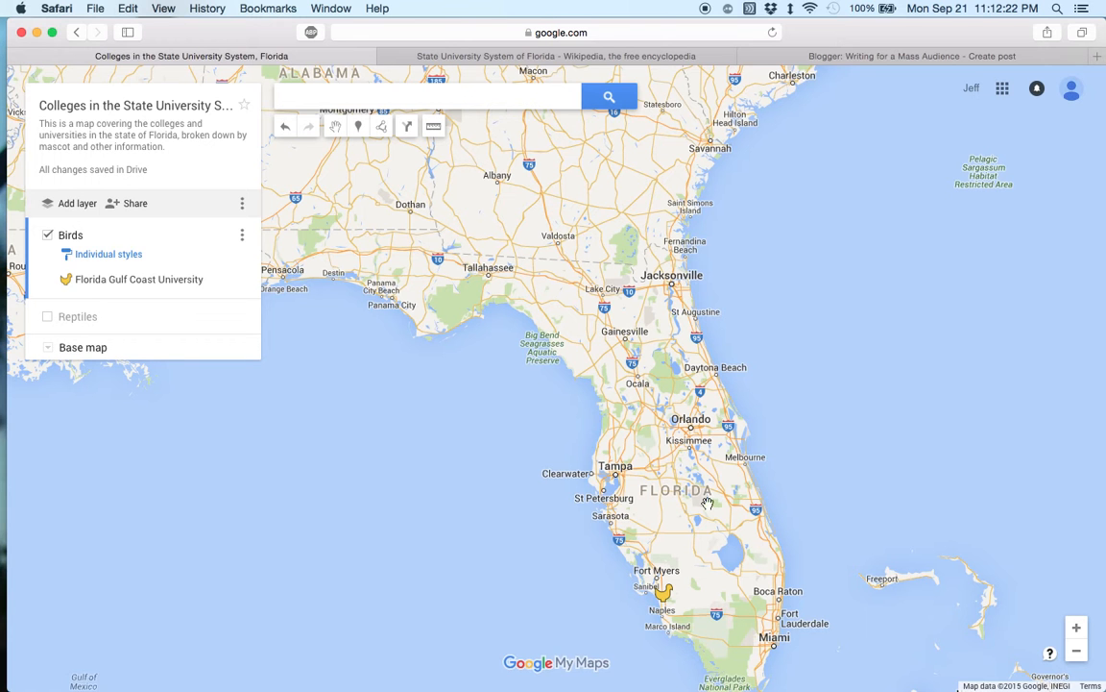
click(47, 318)
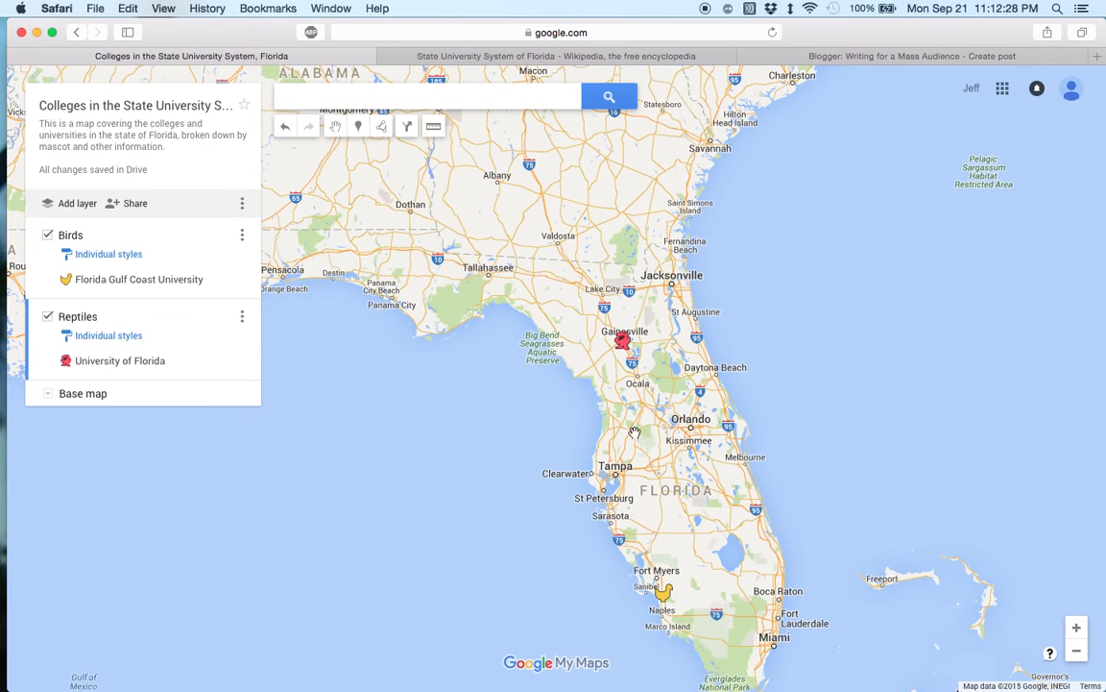
drag(808, 439, 808, 405)
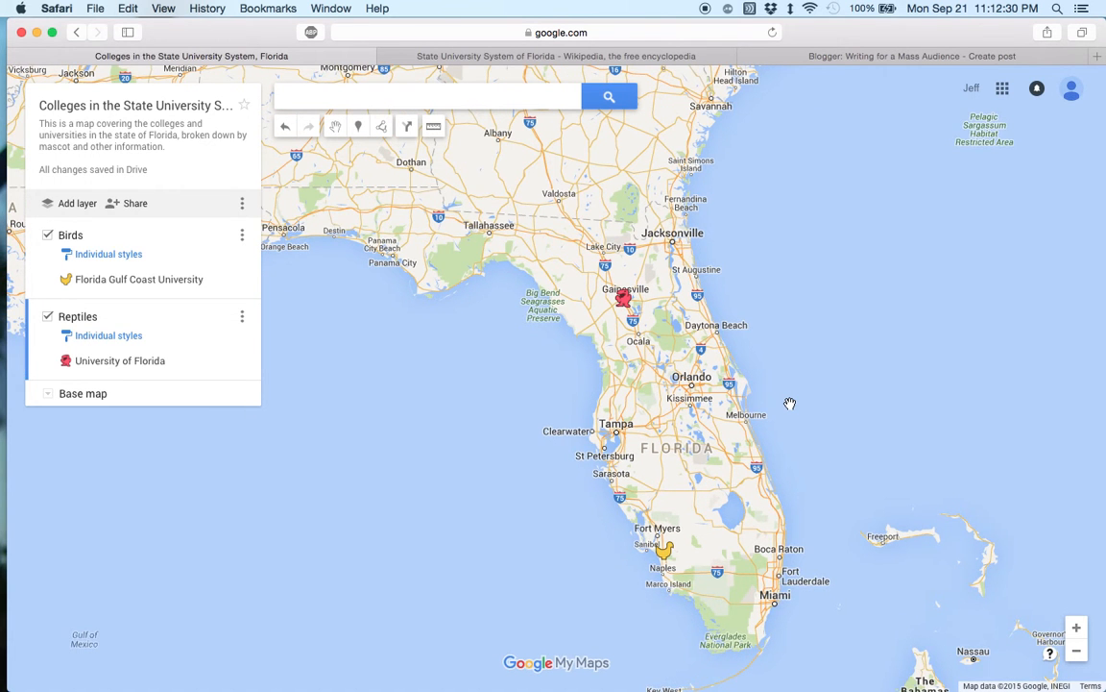
drag(788, 403, 879, 369)
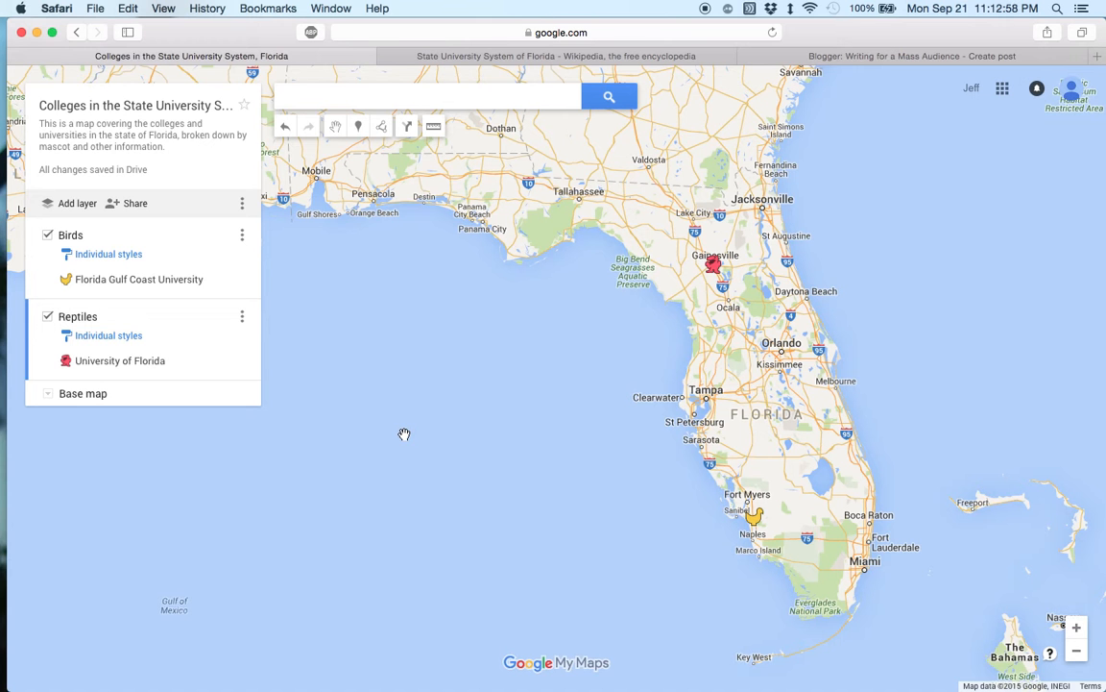
mouse_move(467, 482)
mouse_down()
mouse_move(474, 462)
mouse_move(481, 485)
mouse_up()
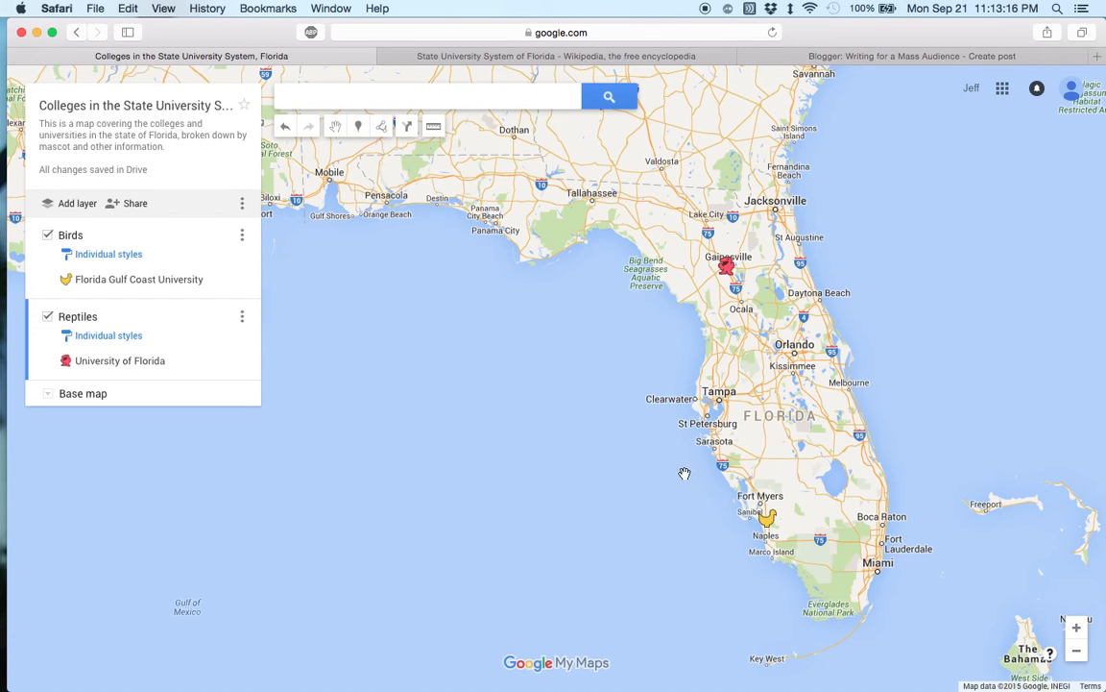
drag(654, 477, 679, 470)
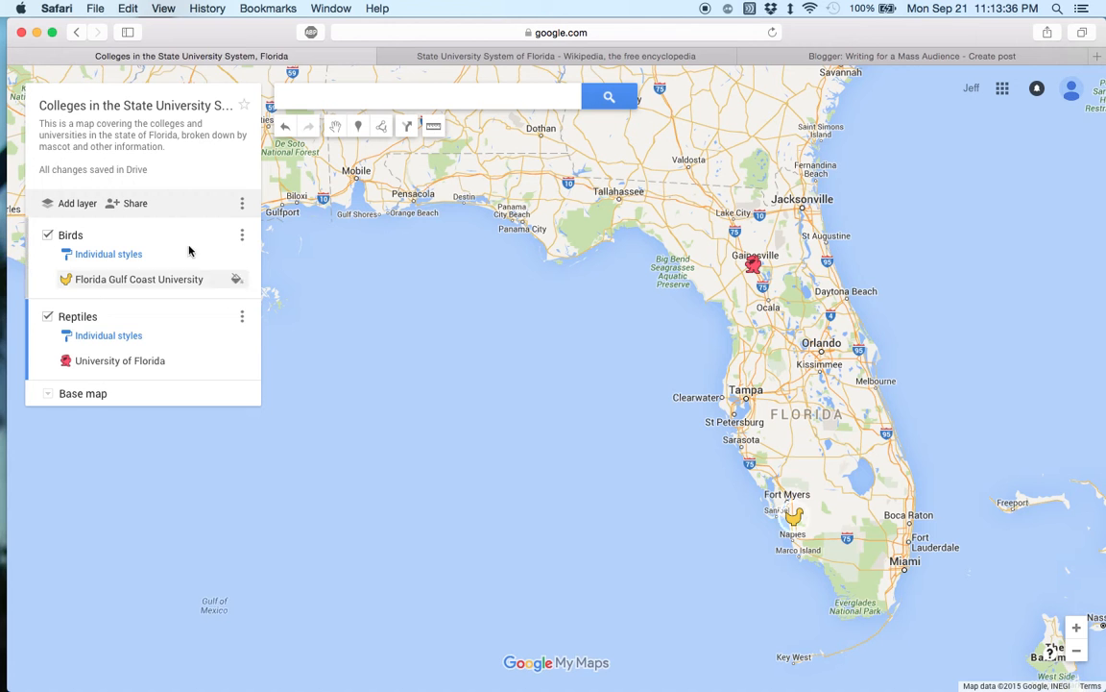
Step: Open the map's sharing settings to review the share link, access level and invite options, and close them without changes
click(134, 206)
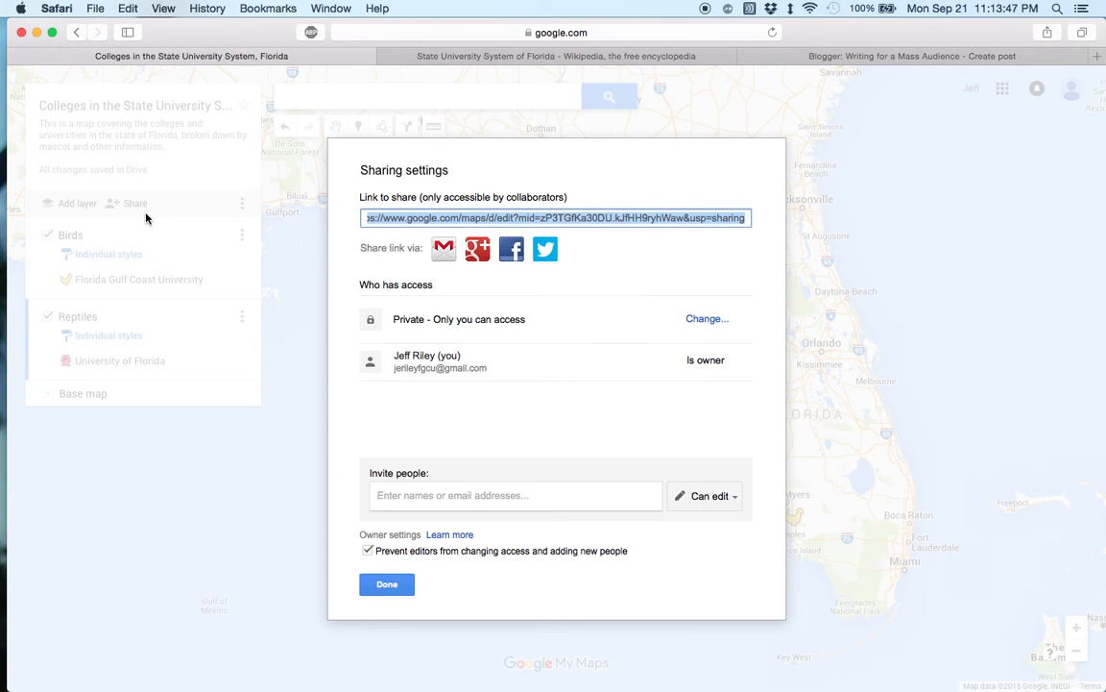
click(403, 588)
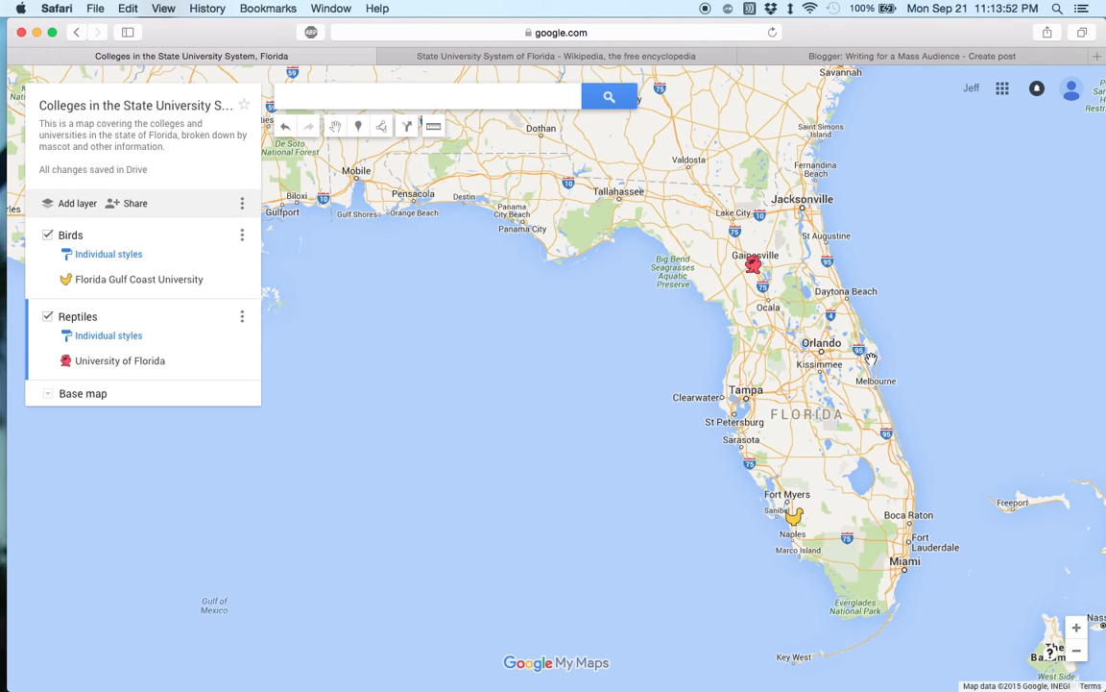
click(712, 175)
drag(712, 175, 716, 185)
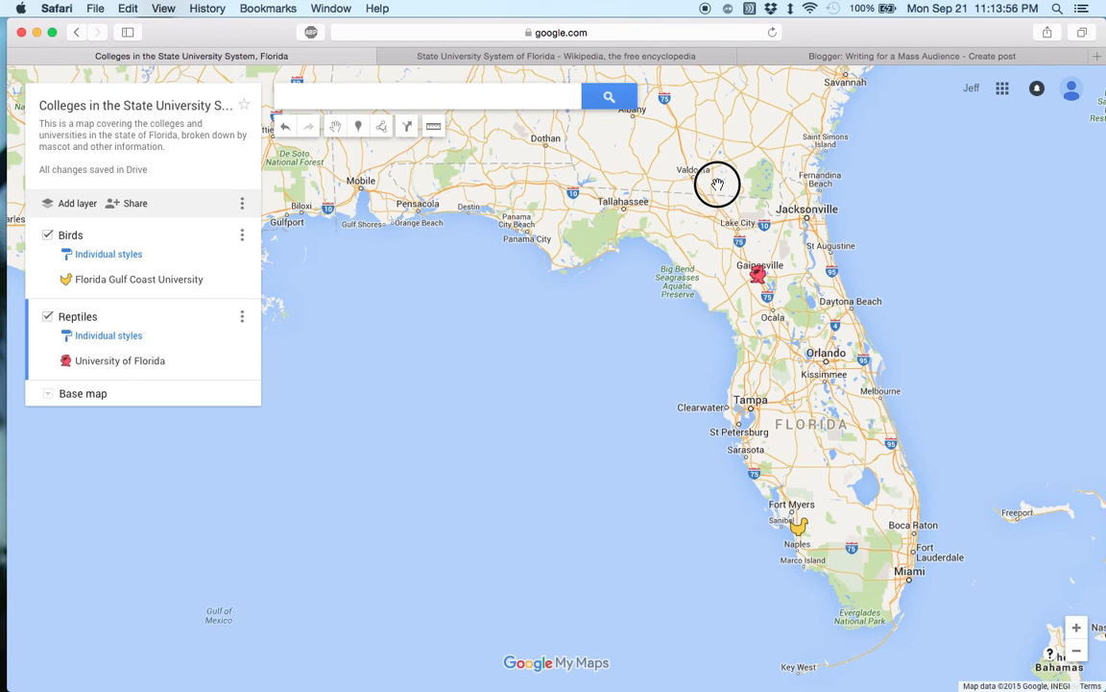